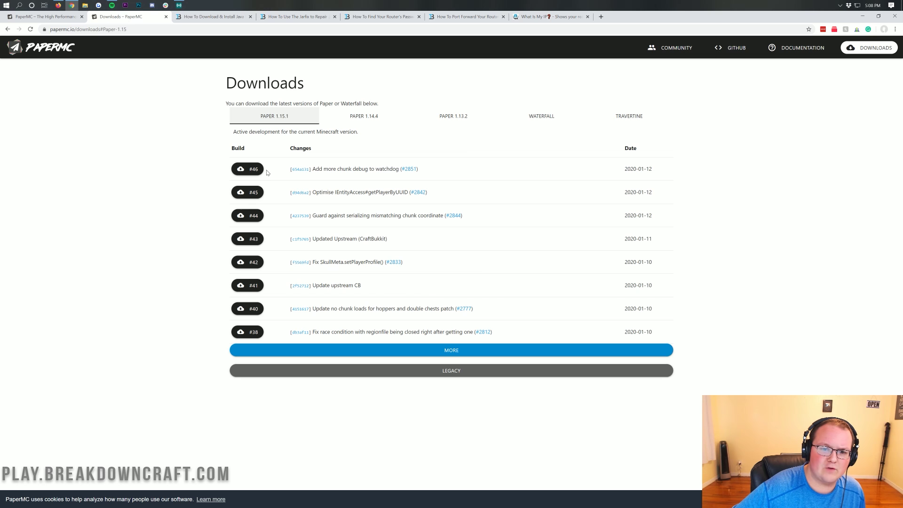
# Step: Download Paper 1.15.1 build #46 from the PaperMC downloads page and keep the flagged jar file
pyautogui.click(367, 121)
pyautogui.click(442, 116)
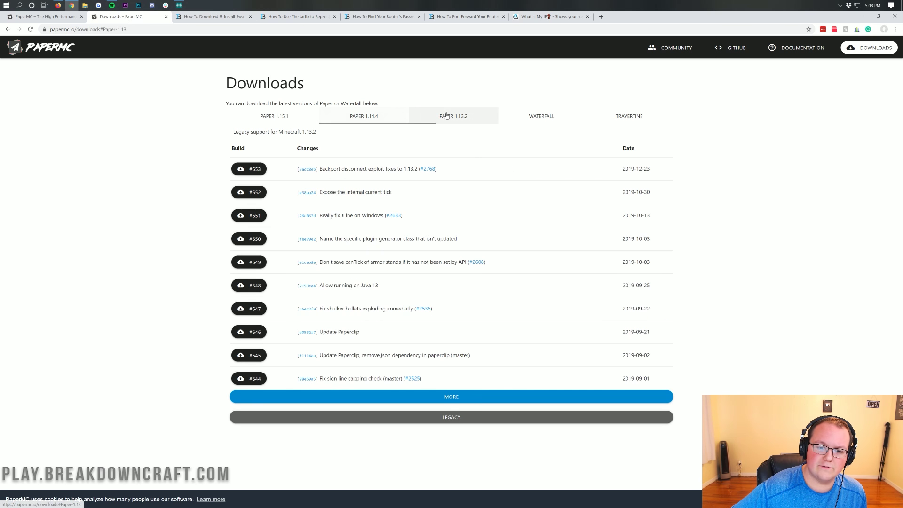
pyautogui.click(237, 116)
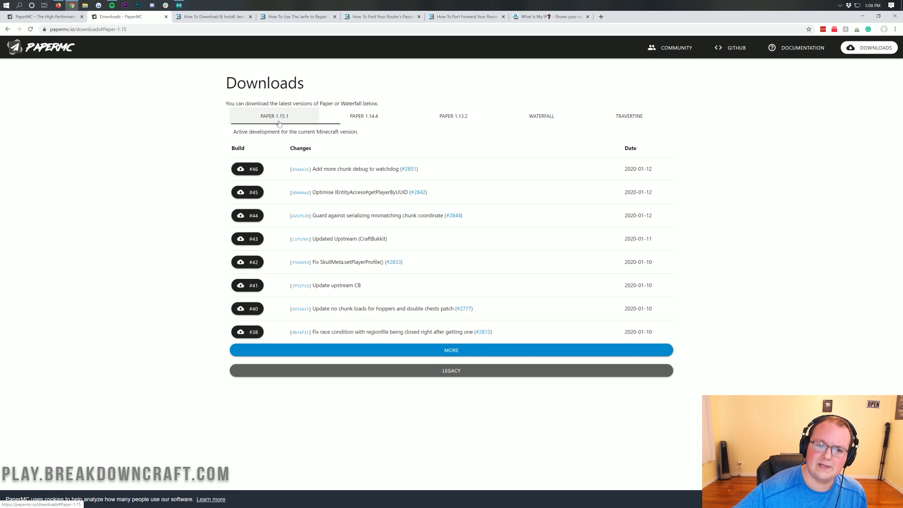
pyautogui.click(242, 170)
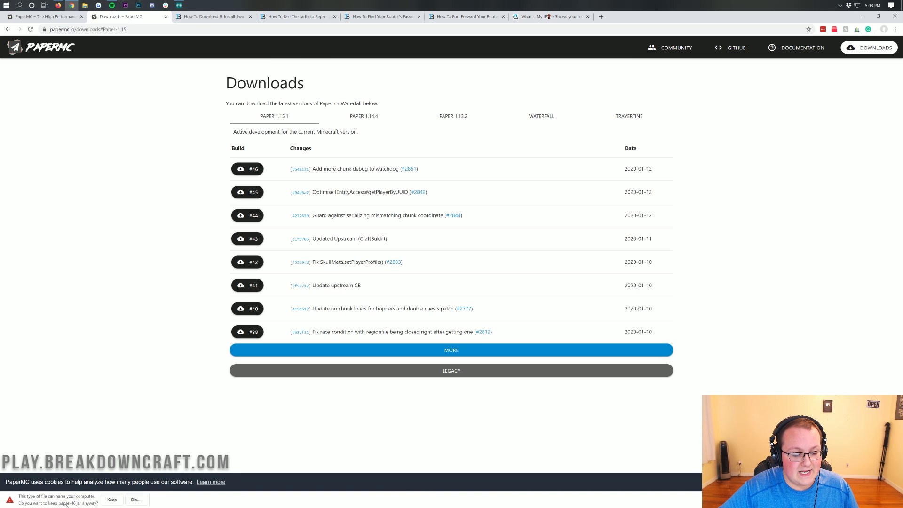
pyautogui.click(111, 499)
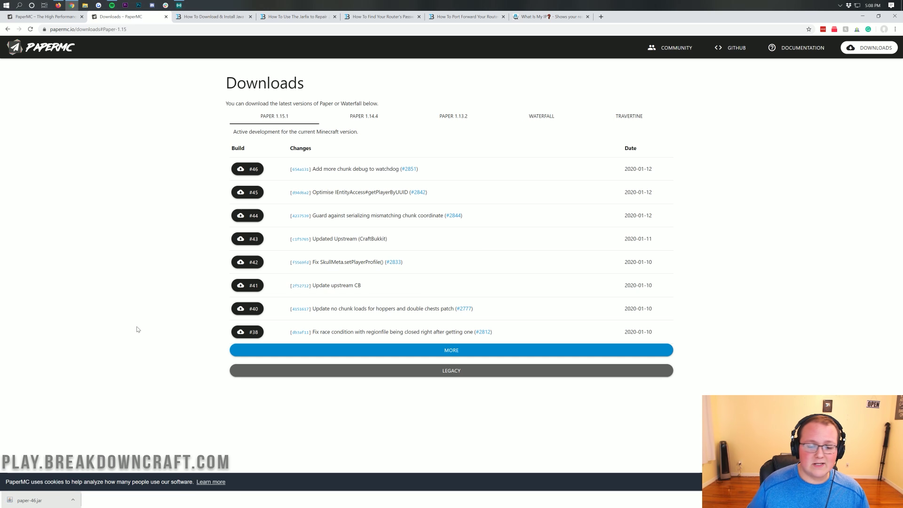
# Step: Minimize the browser and move the paper-46.jar icon to an open area of the desktop
pyautogui.click(862, 16)
pyautogui.moveTo(7, 27); pyautogui.dragTo(270, 126)
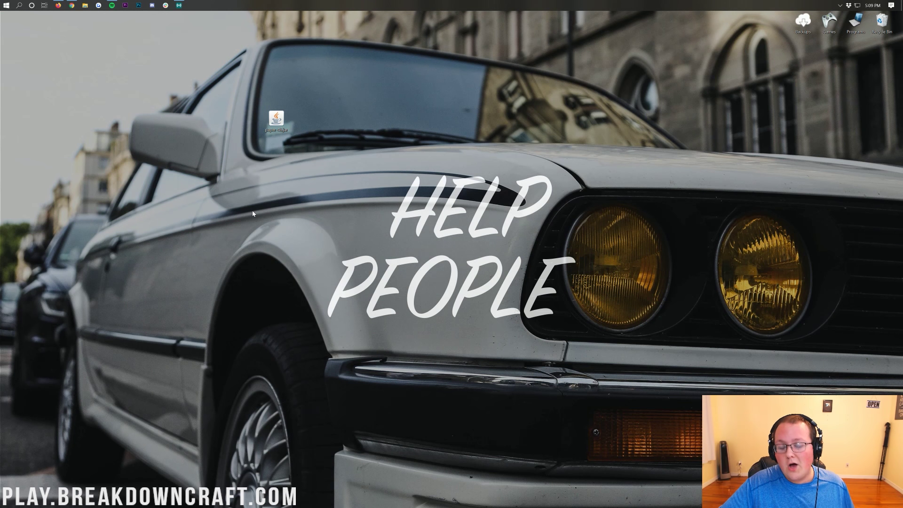
# Step: Look in the Downloads folder, shift the desktop jar icon slightly lower, and close the folder window
pyautogui.click(2, 4)
pyautogui.write('downloads')
pyautogui.click(57, 81)
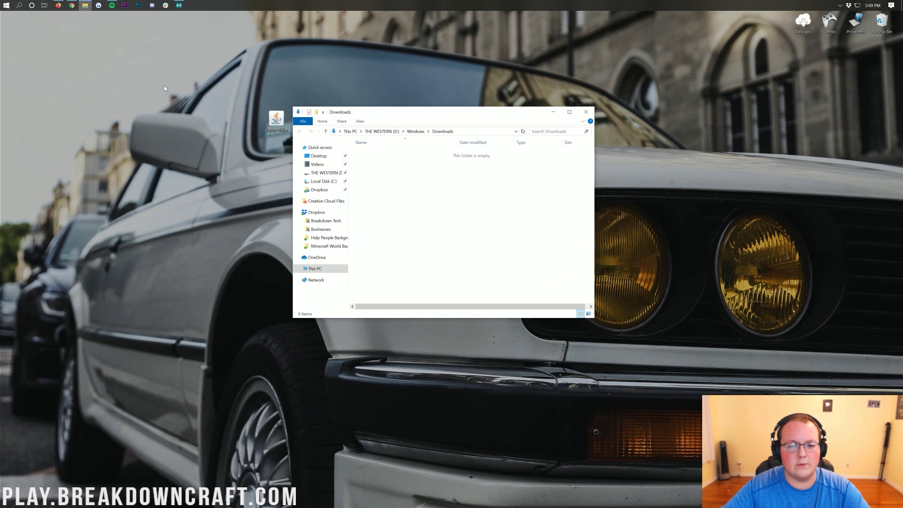
pyautogui.moveTo(277, 120); pyautogui.dragTo(258, 144)
pyautogui.click(587, 109)
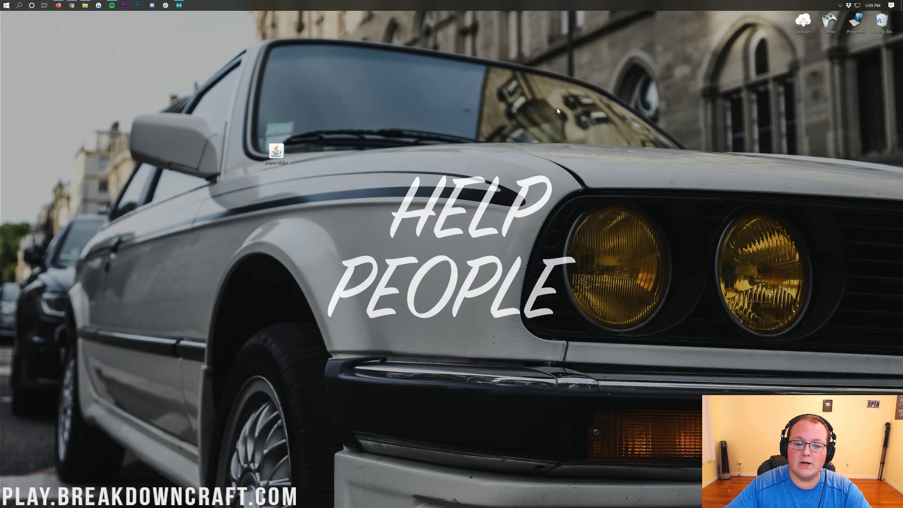
# Step: Create a new folder on the desktop named Play.BreakdownCraft.com
pyautogui.rightClick(355, 87)
pyautogui.moveTo(414, 181)
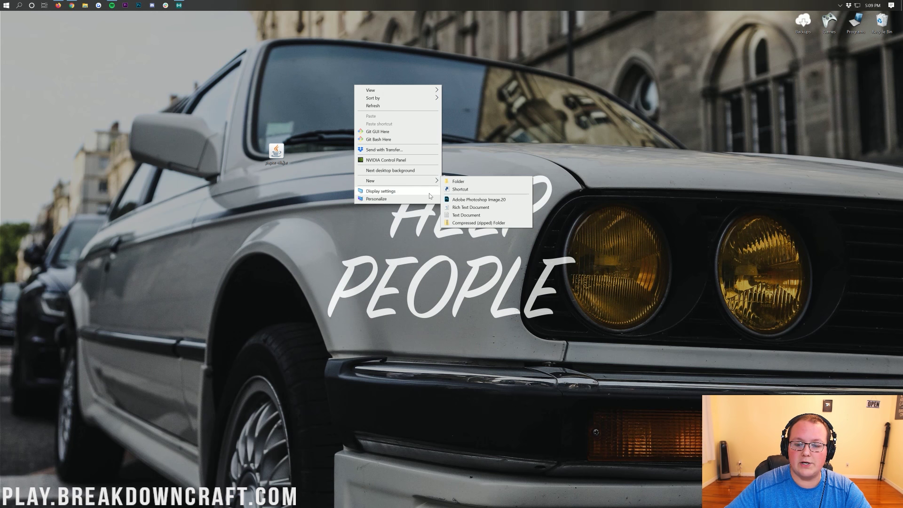
pyautogui.click(460, 182)
pyautogui.write('Play.BreakdownCraft.com')
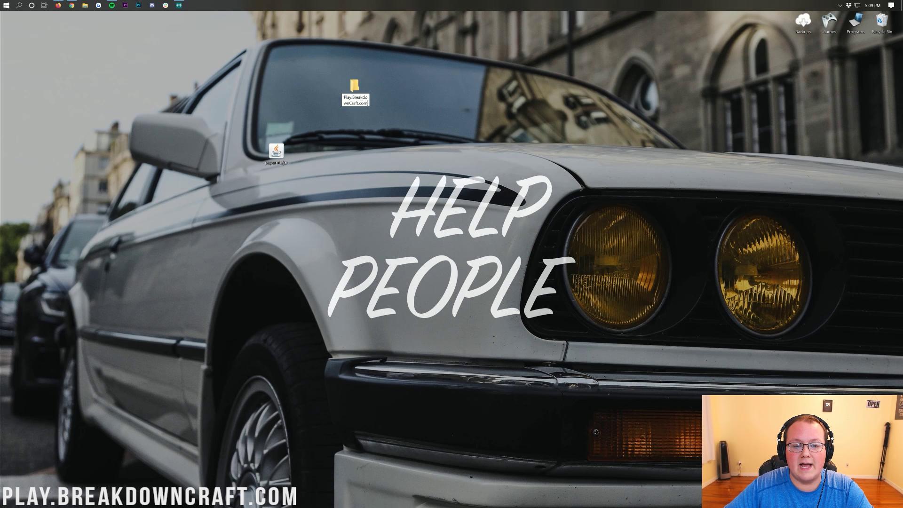
pyautogui.hotkey('ctrl', 'a')
# Step: Move paper-46.jar into the Play.BreakdownCraft.com folder and open the folder
pyautogui.moveTo(278, 151); pyautogui.dragTo(355, 92)
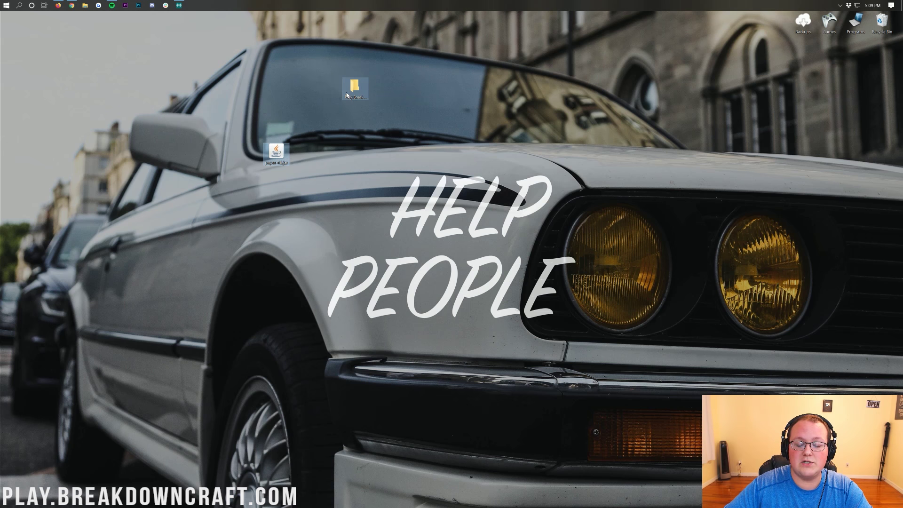
pyautogui.doubleClick(356, 91)
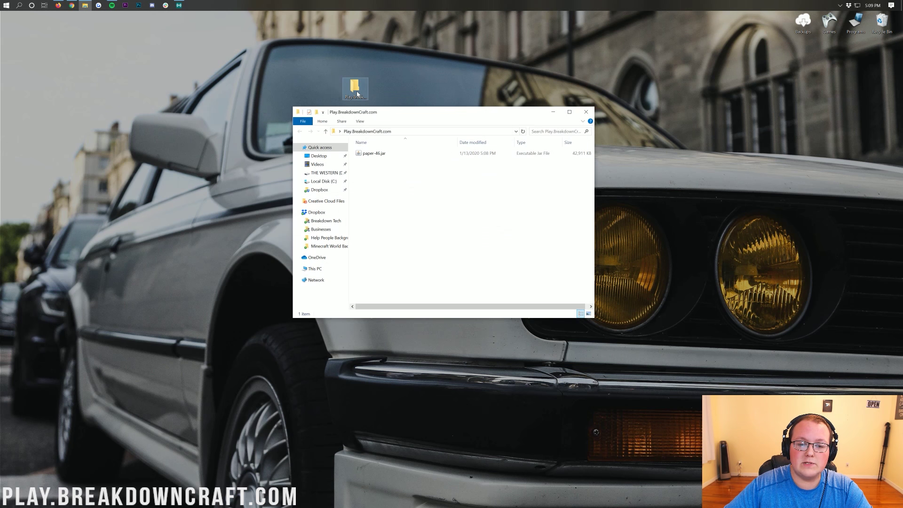
# Step: Create a text document with the default name in the server folder and open it in Notepad
pyautogui.rightClick(374, 182)
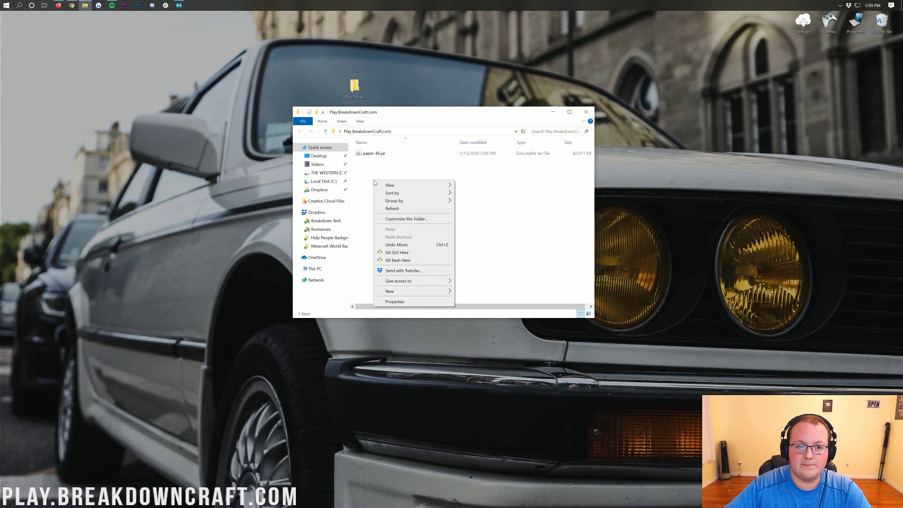
pyautogui.moveTo(407, 292)
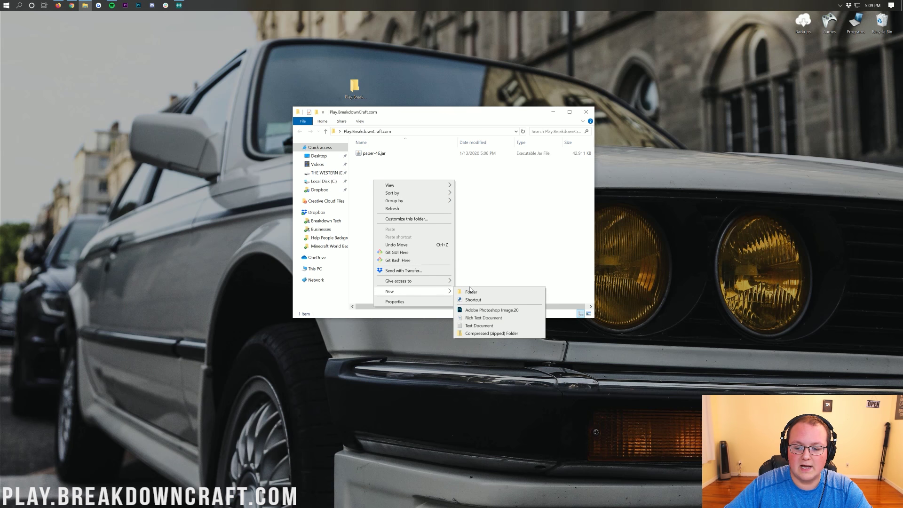
pyautogui.click(476, 326)
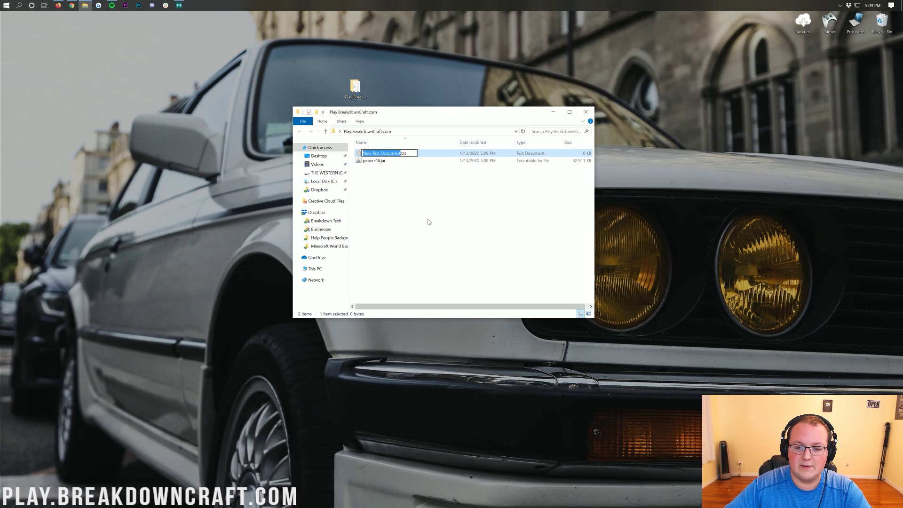
pyautogui.click(363, 176)
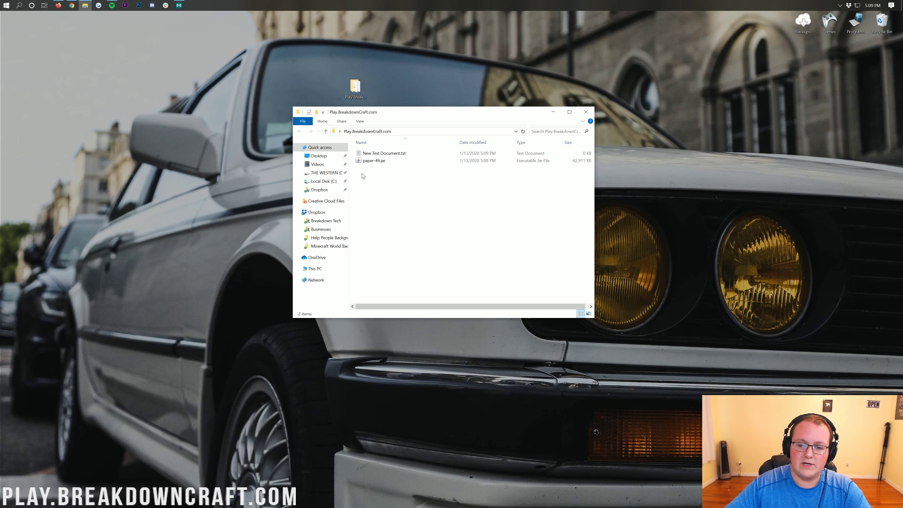
pyautogui.doubleClick(383, 153)
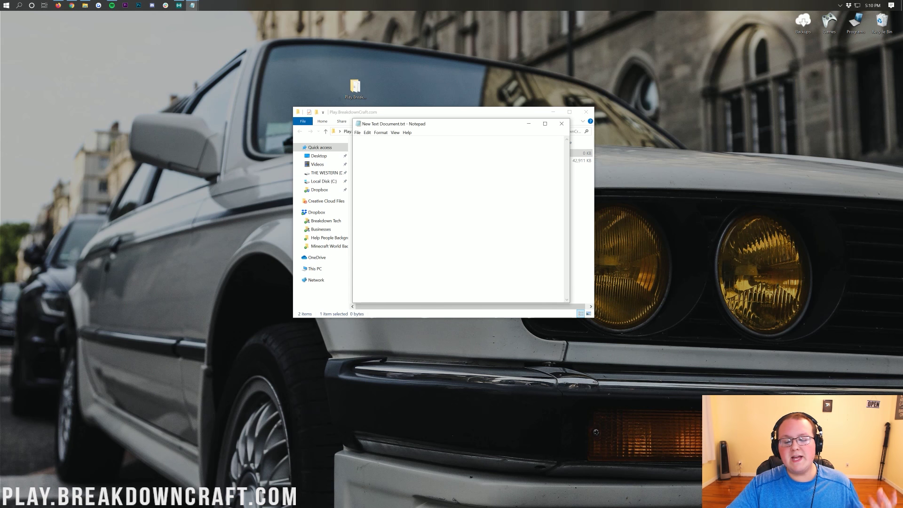
# Step: Copy the 4GB server's java launch command and PAUSE line from the untitled note into the new text document
pyautogui.click(190, 4)
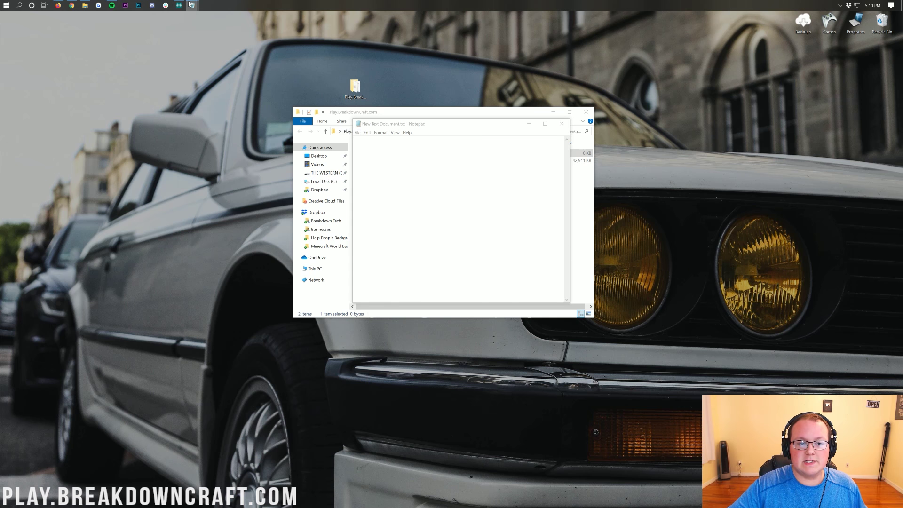
pyautogui.click(174, 33)
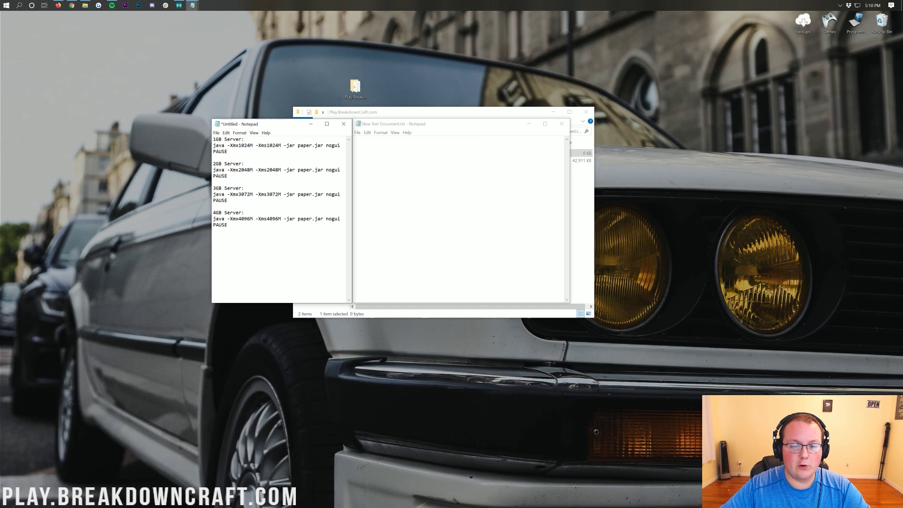
pyautogui.moveTo(213, 170); pyautogui.dragTo(205, 182)
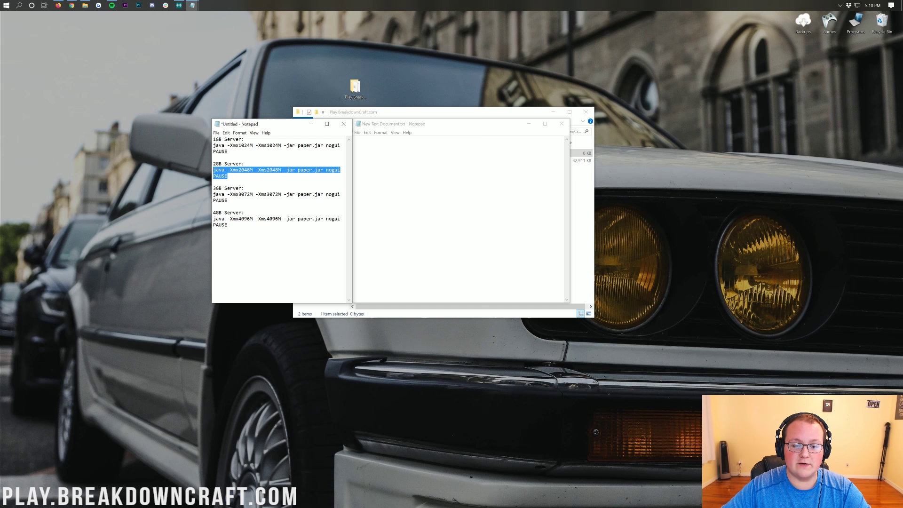
pyautogui.moveTo(213, 219); pyautogui.dragTo(228, 225)
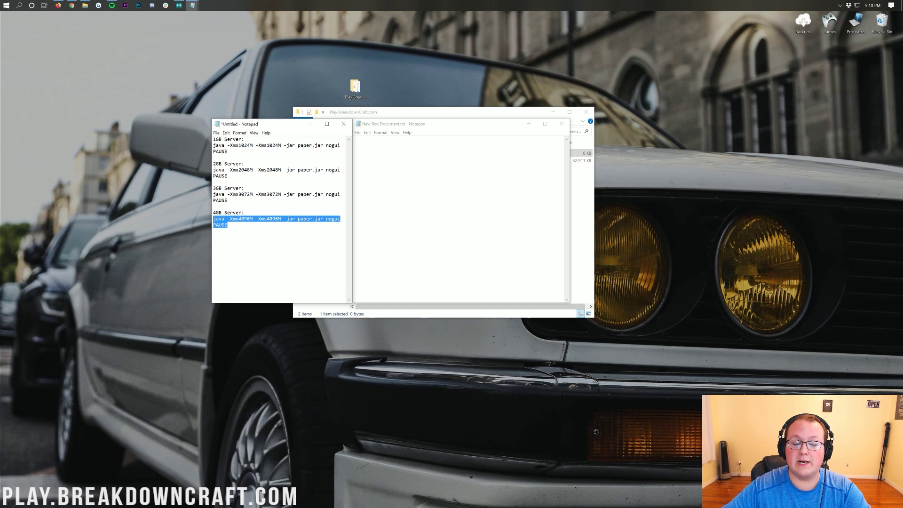
pyautogui.click(244, 213)
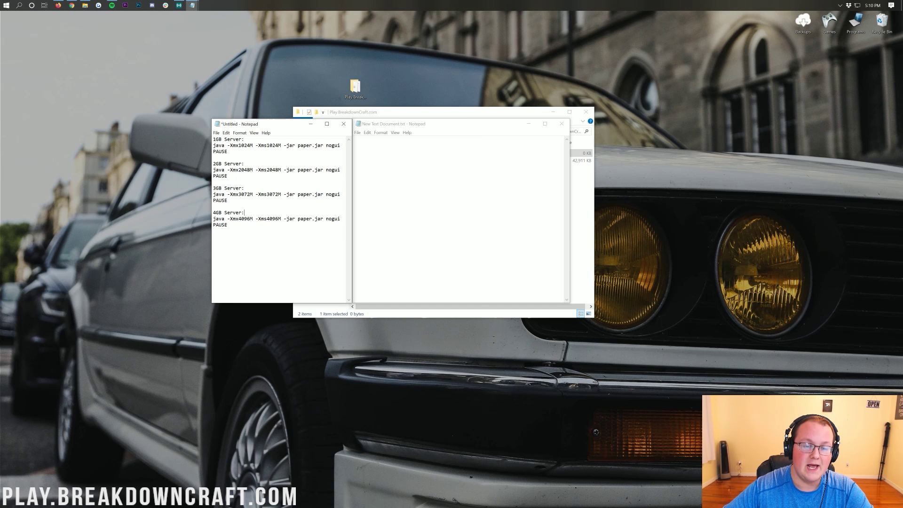
pyautogui.moveTo(213, 219); pyautogui.dragTo(227, 224)
pyautogui.hotkey('ctrl', 'c')
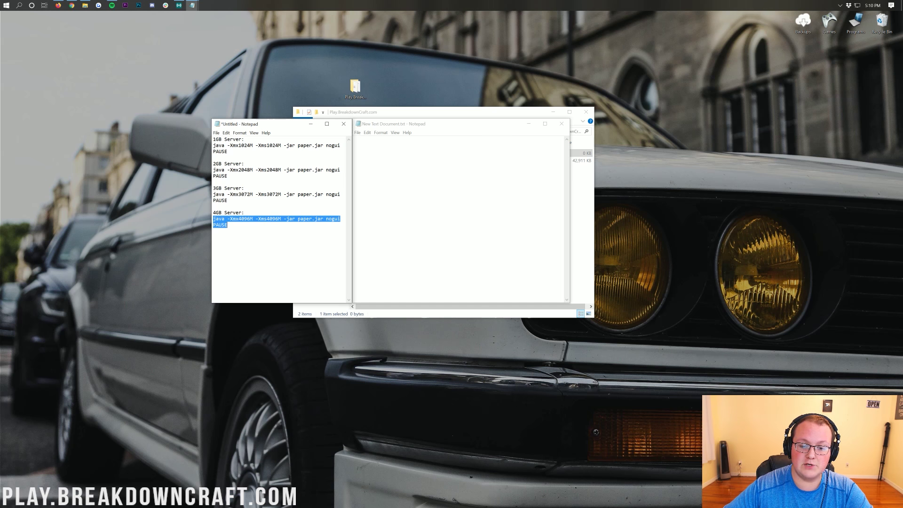
pyautogui.click(215, 225)
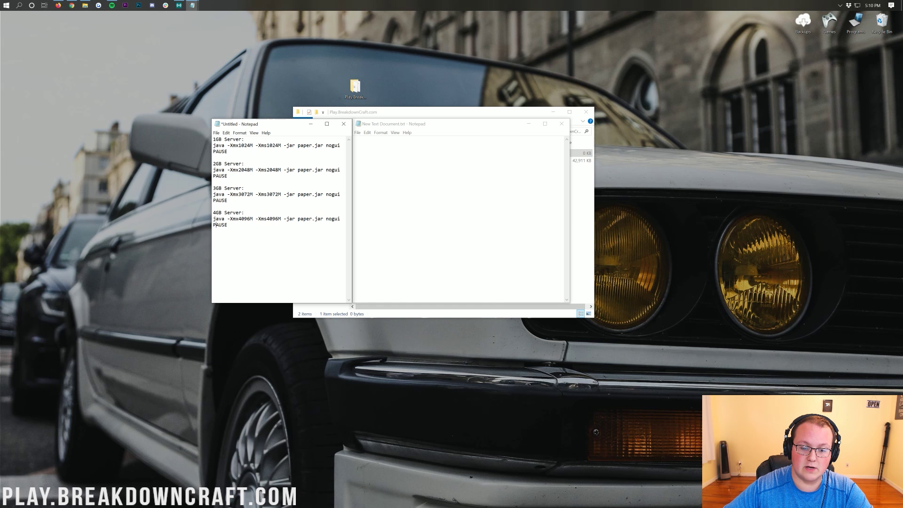
pyautogui.click(355, 139)
pyautogui.hotkey('ctrl', 'v')
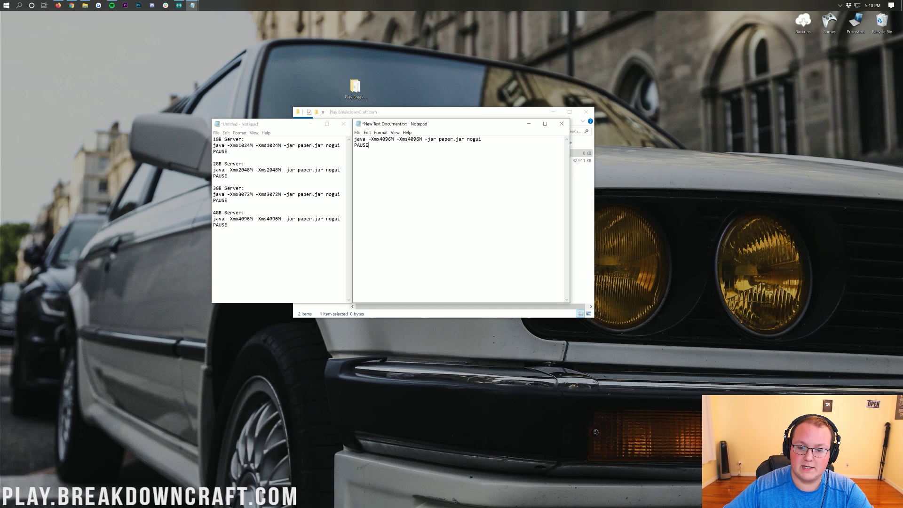
pyautogui.doubleClick(362, 145)
pyautogui.click(363, 145)
# Step: Save the document as run.bat in the server folder with the file type All Files, and close it
pyautogui.click(357, 133)
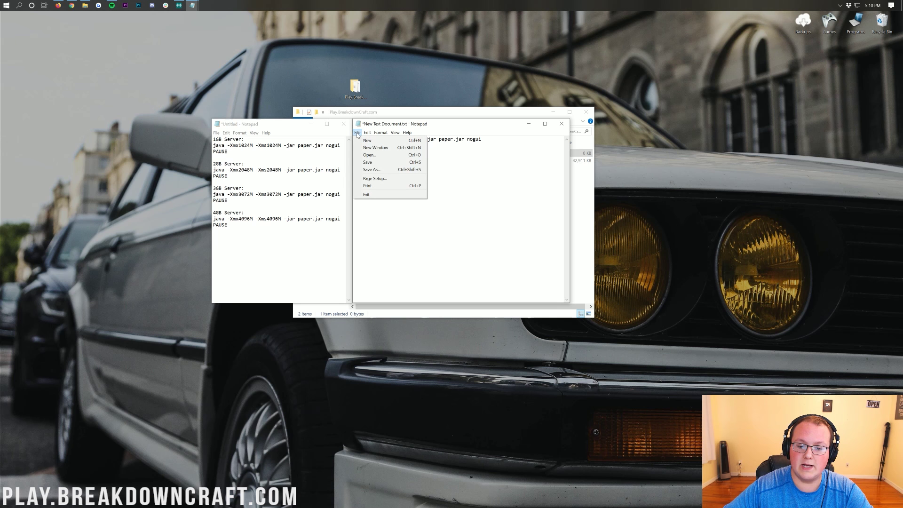
pyautogui.click(371, 169)
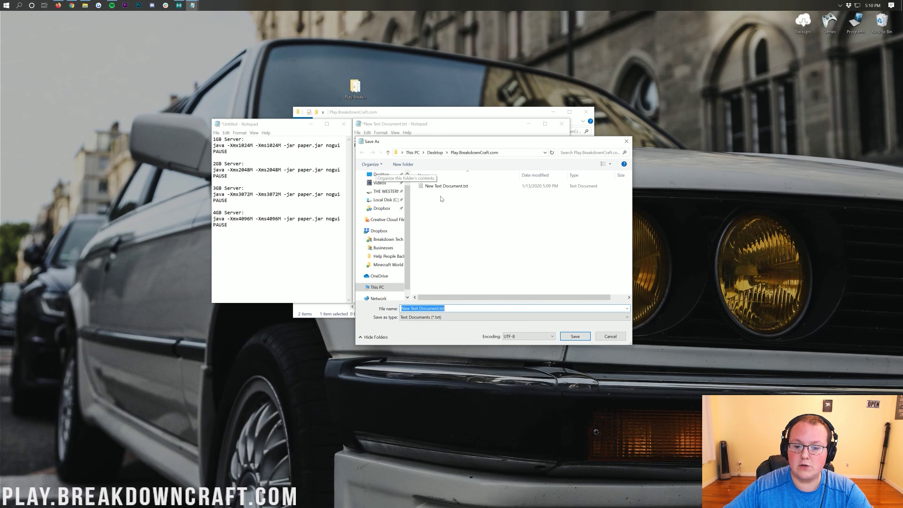
pyautogui.write('run.bat')
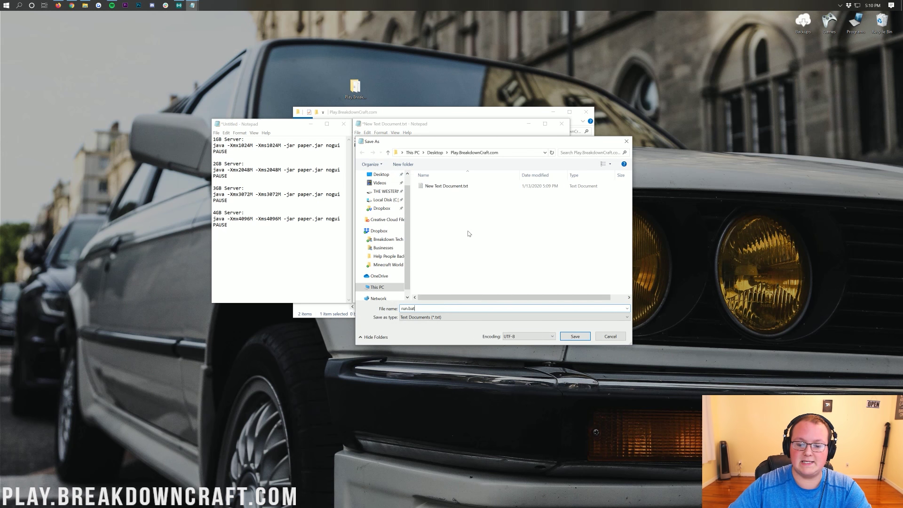
pyautogui.hotkey('ctrl', 'a')
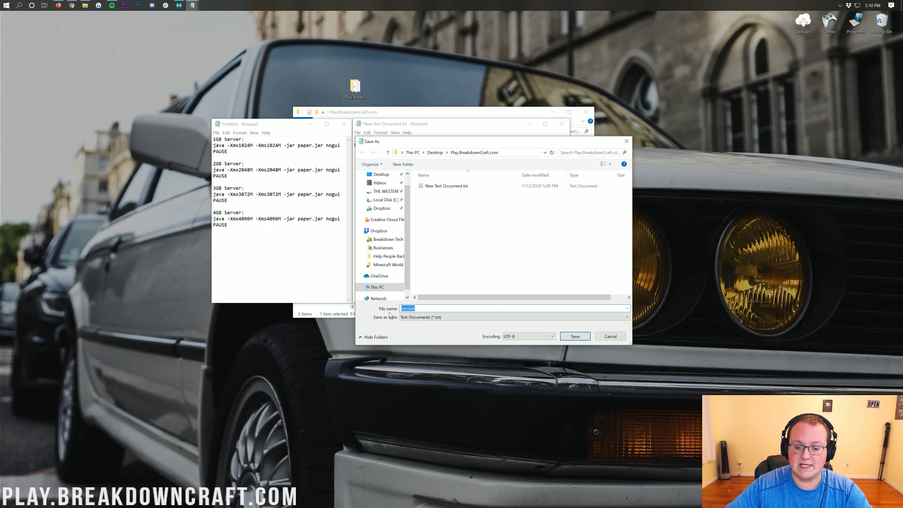
pyautogui.click(415, 317)
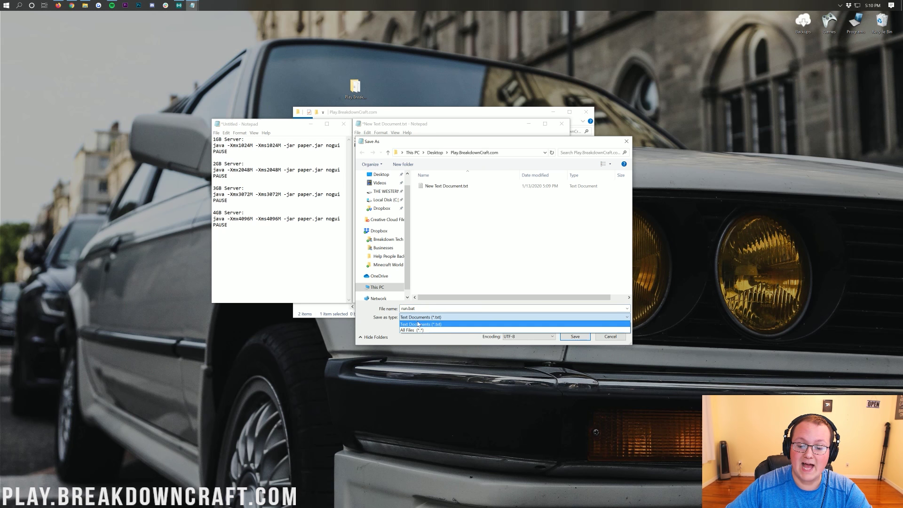
pyautogui.click(427, 331)
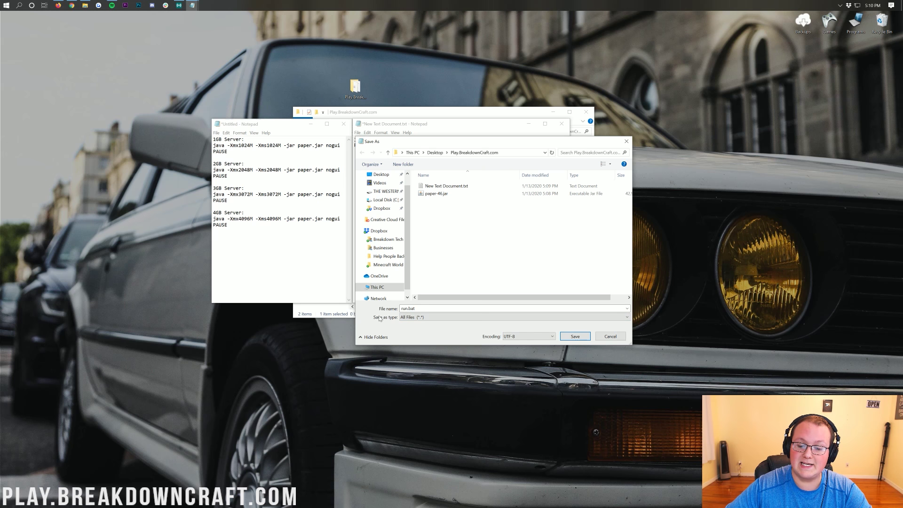
pyautogui.click(575, 336)
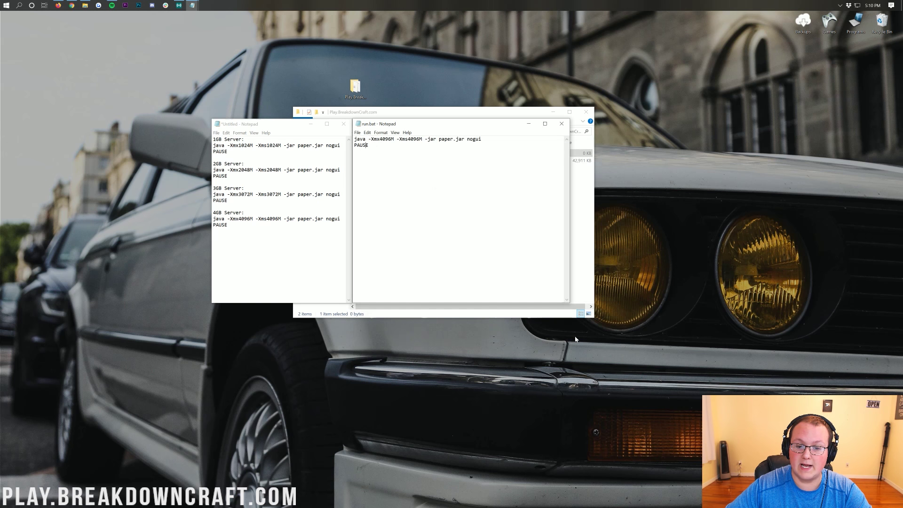
pyautogui.click(561, 123)
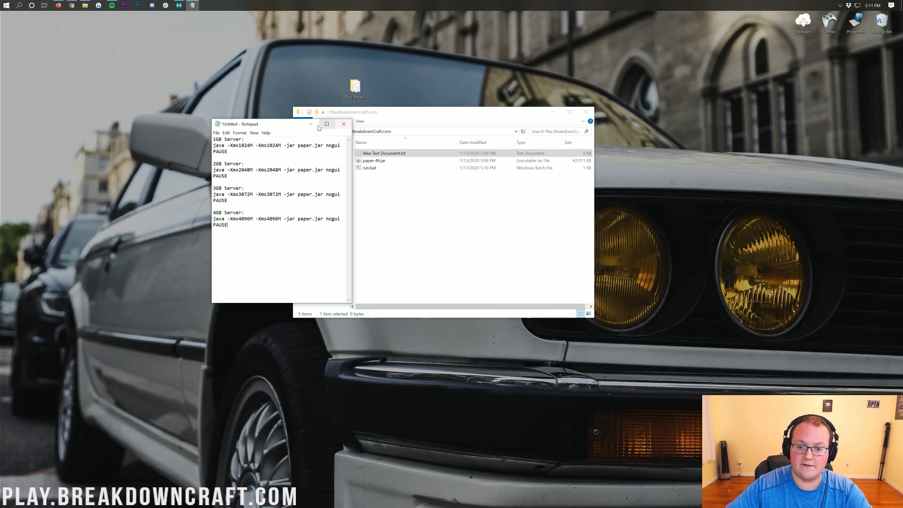
# Step: Minimize the untitled note and delete New Text Document.txt from the server folder
pyautogui.click(308, 128)
pyautogui.rightClick(392, 154)
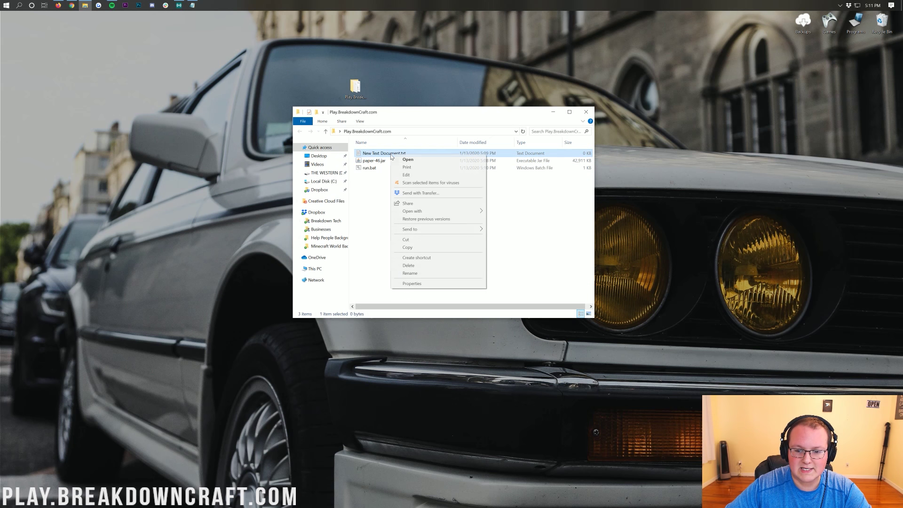
pyautogui.click(410, 265)
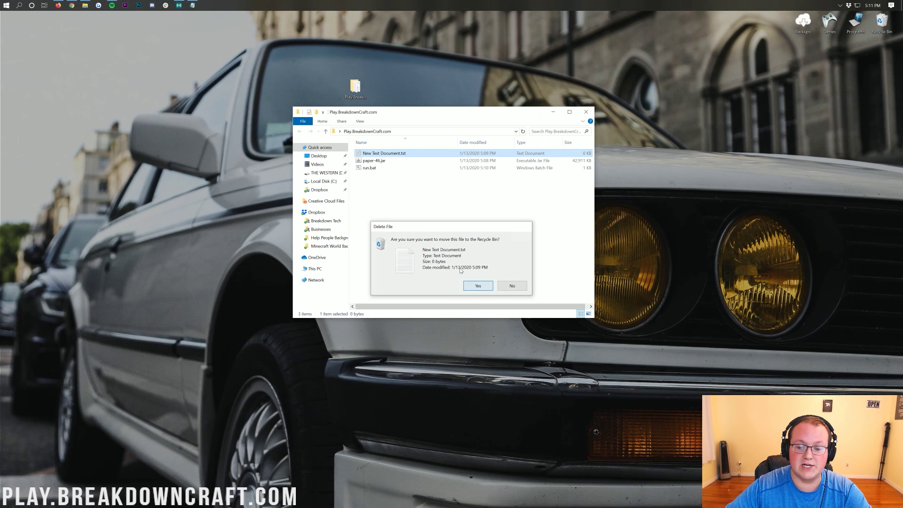
pyautogui.press('Return')
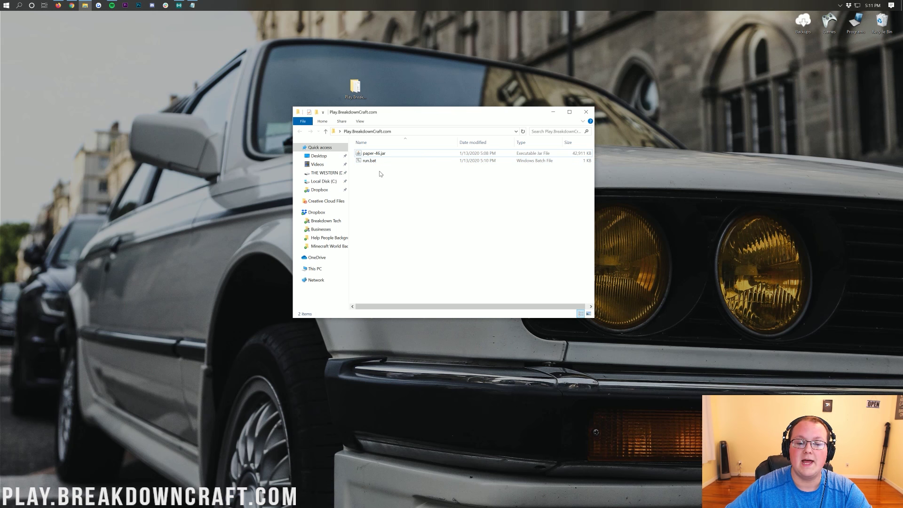
# Step: Rename the paper-46.jar file in the server folder to paper.jar
pyautogui.click(375, 154)
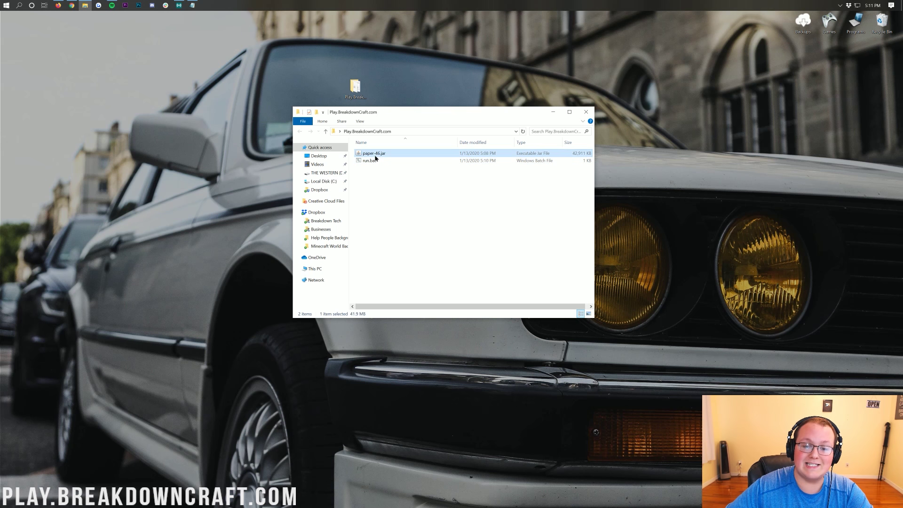
pyautogui.rightClick(375, 155)
pyautogui.click(398, 259)
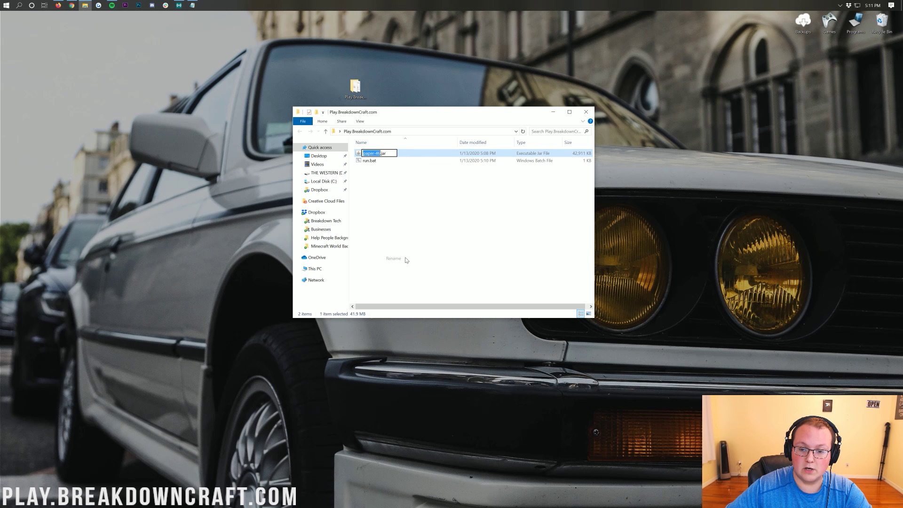
pyautogui.write('paper')
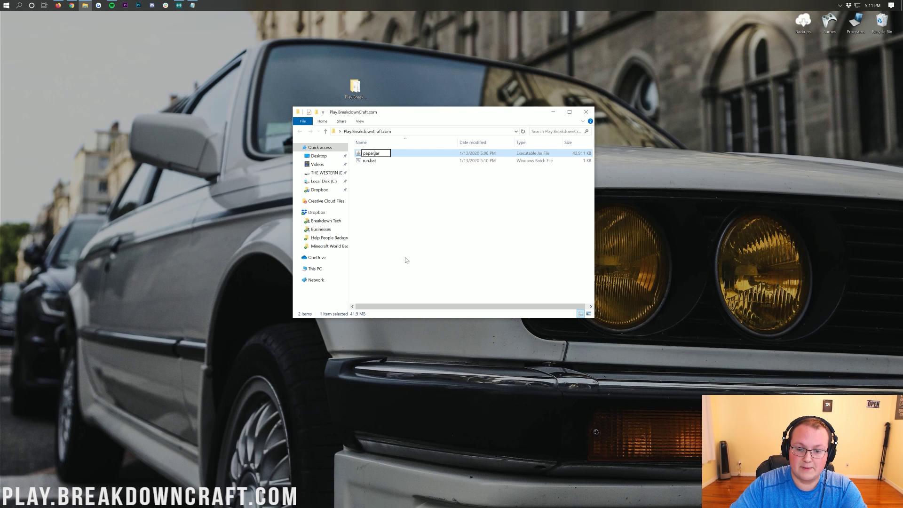
pyautogui.click(381, 176)
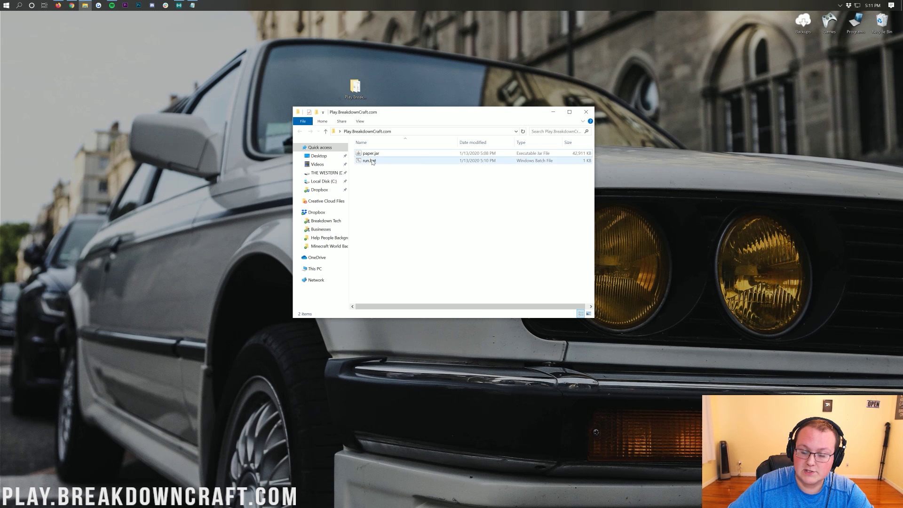
# Step: Hide the file name extensions in the server folder and show them again
pyautogui.click(361, 121)
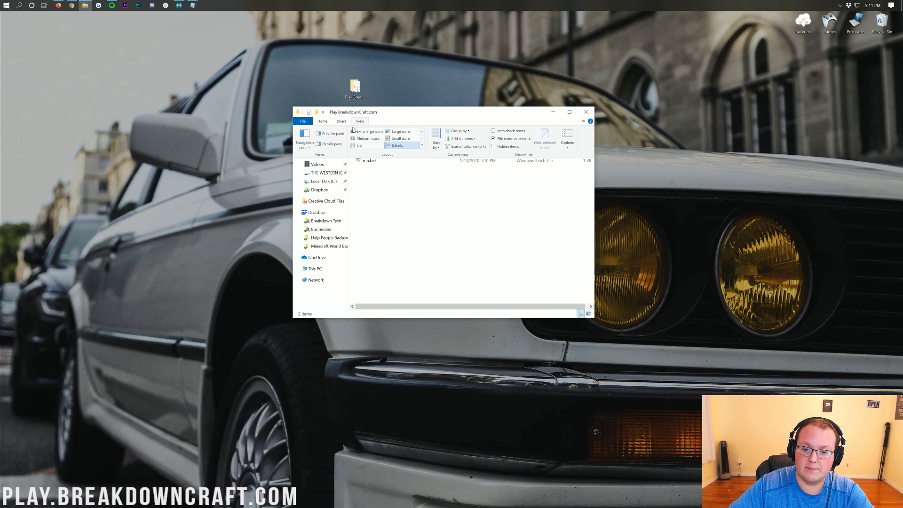
pyautogui.click(498, 138)
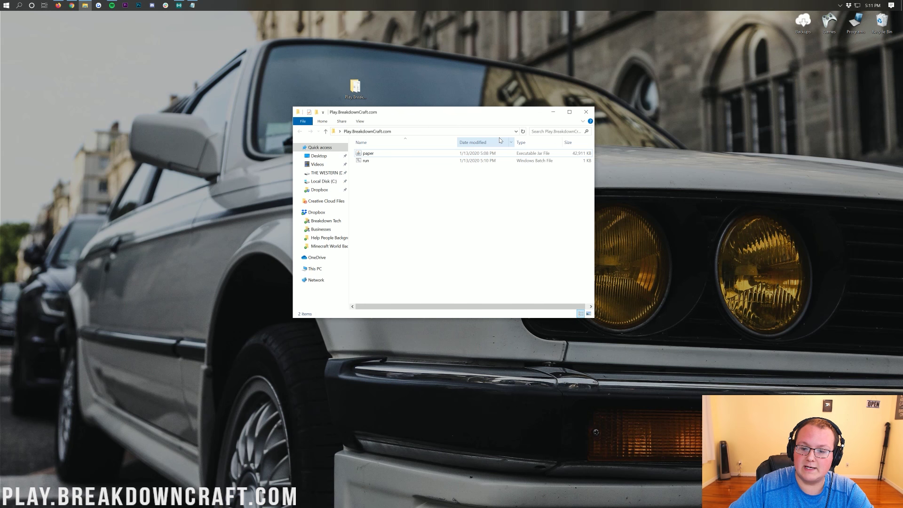
pyautogui.click(365, 122)
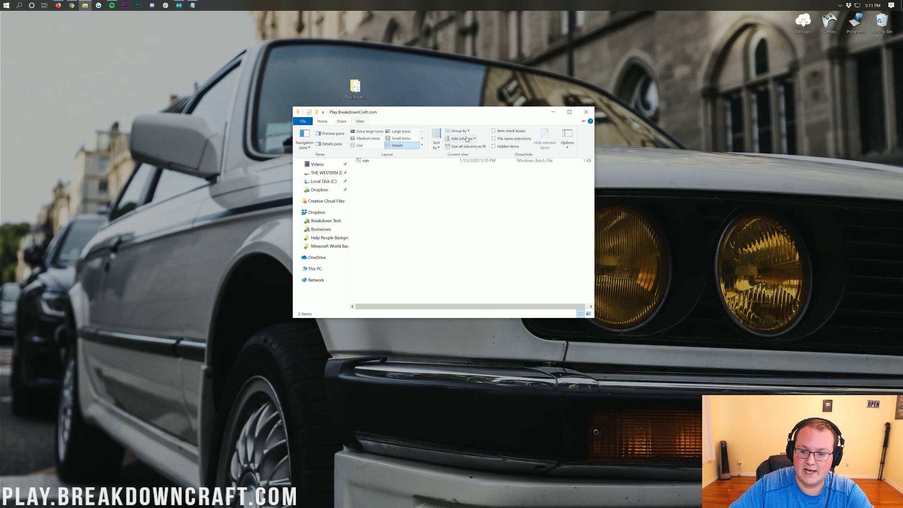
pyautogui.click(374, 160)
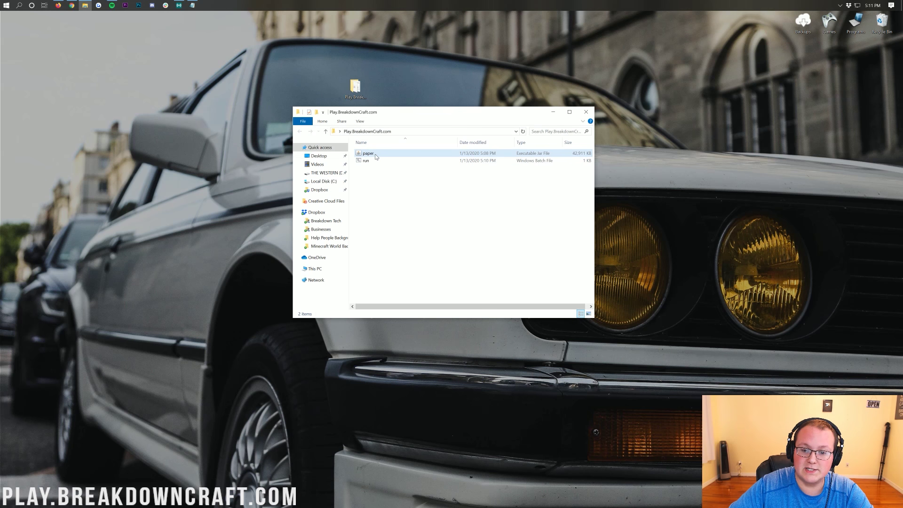
pyautogui.click(365, 122)
pyautogui.click(497, 139)
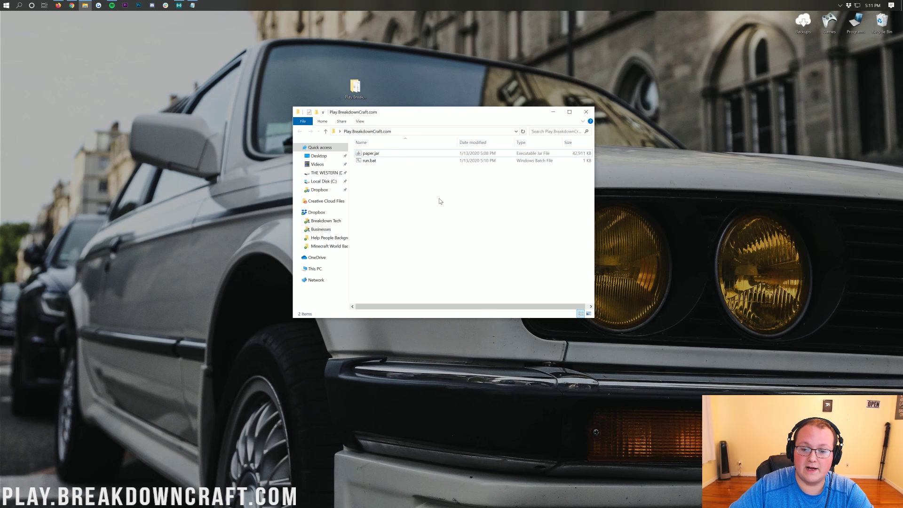
# Step: Run run.bat to generate the initial server files, and close its console window at the pause prompt
pyautogui.click(387, 156)
pyautogui.click(371, 161)
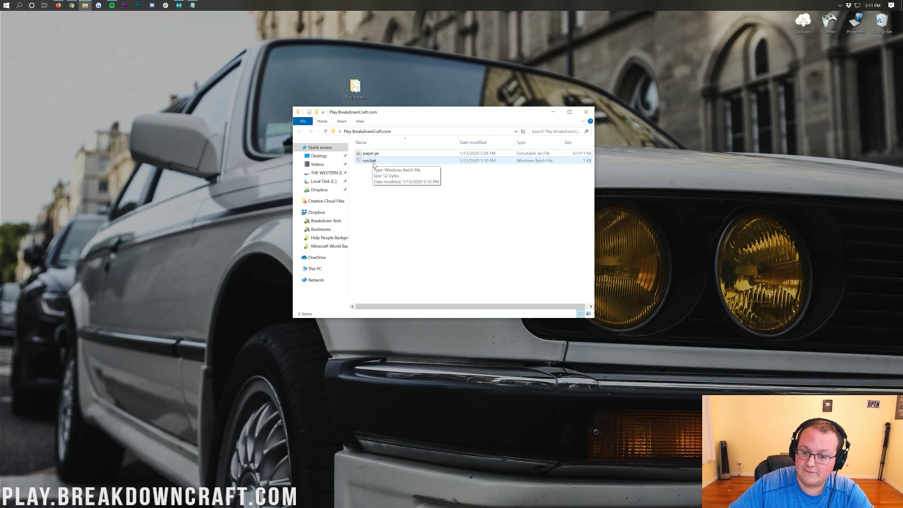
pyautogui.click(374, 163)
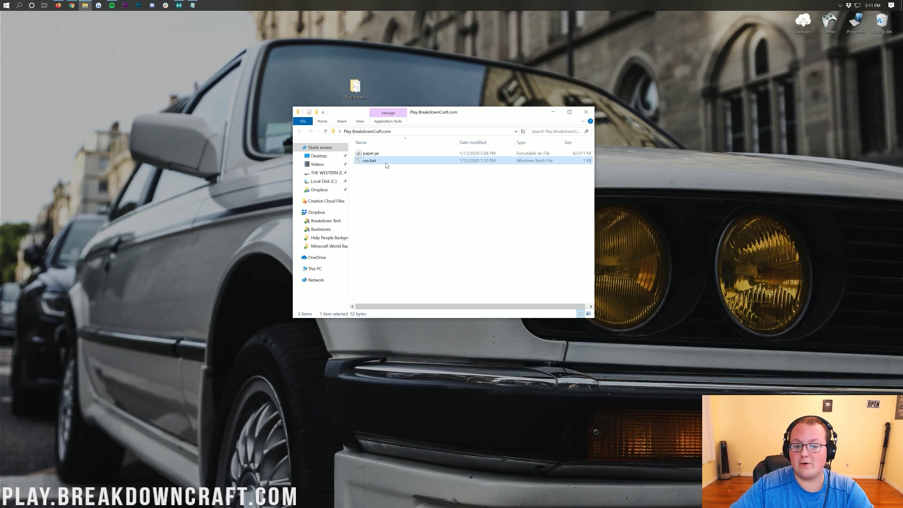
pyautogui.click(387, 175)
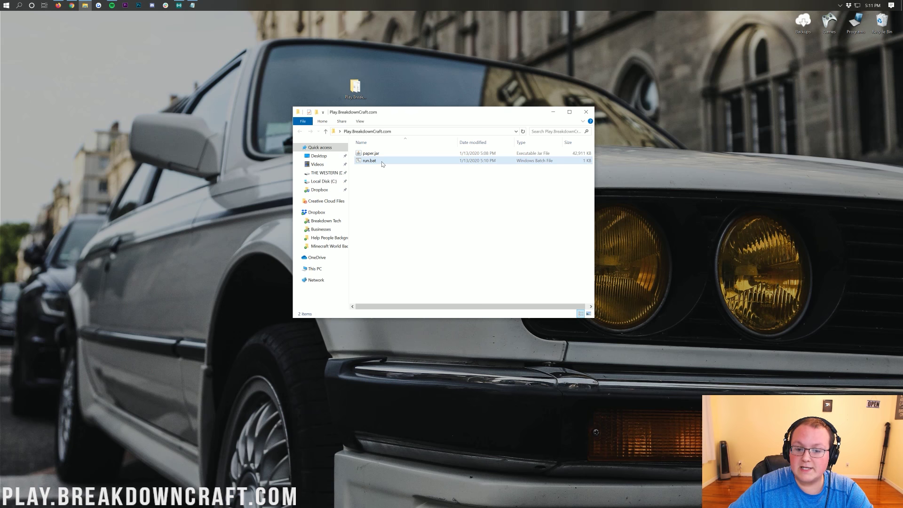
pyautogui.doubleClick(383, 163)
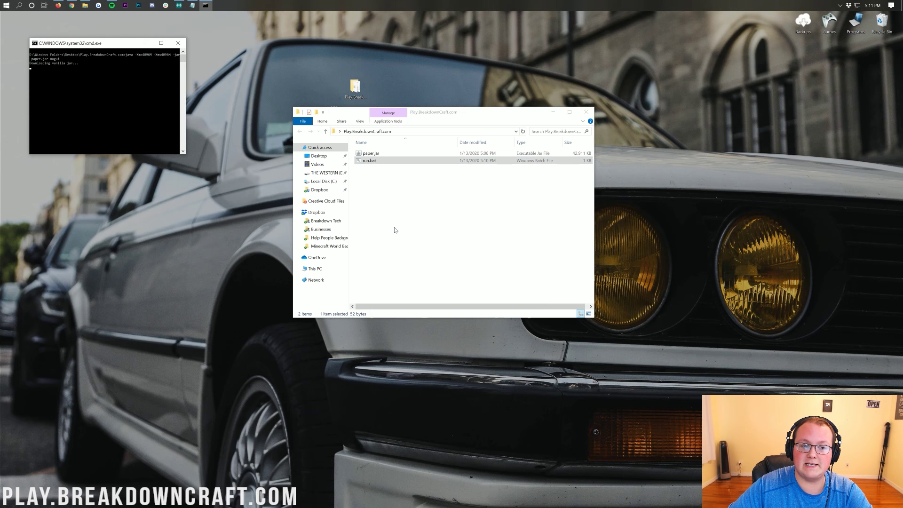
pyautogui.moveTo(108, 47); pyautogui.dragTo(215, 117)
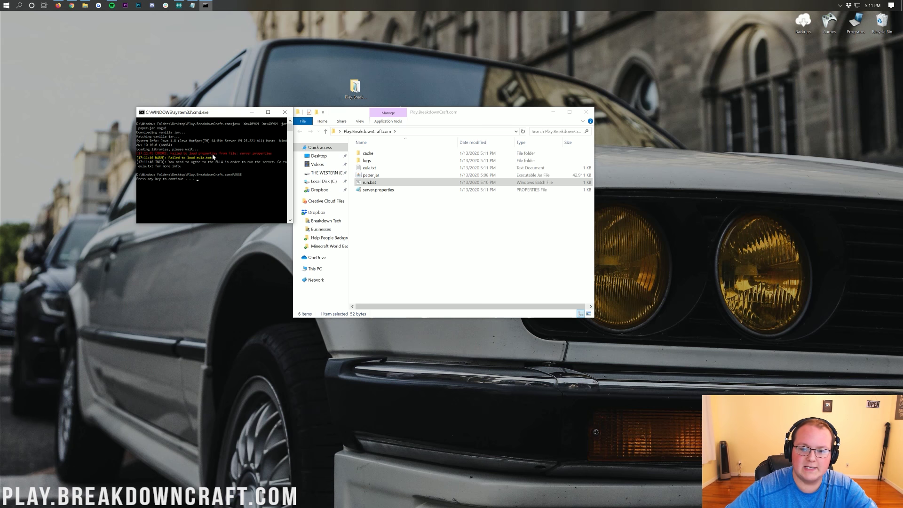
pyautogui.click(372, 169)
pyautogui.click(227, 188)
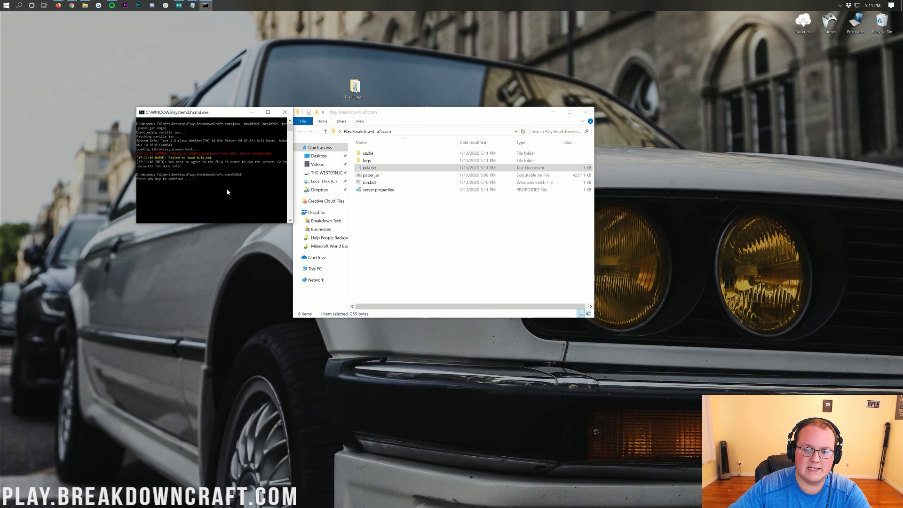
pyautogui.press('Return')
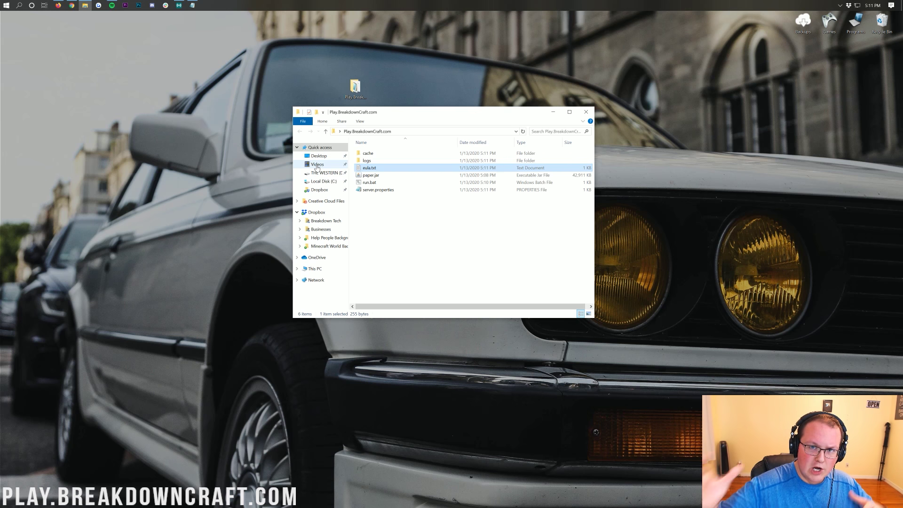
# Step: Open run.bat for editing and set both the Xmx and Xms memory values to 1000M
pyautogui.rightClick(380, 182)
pyautogui.click(396, 192)
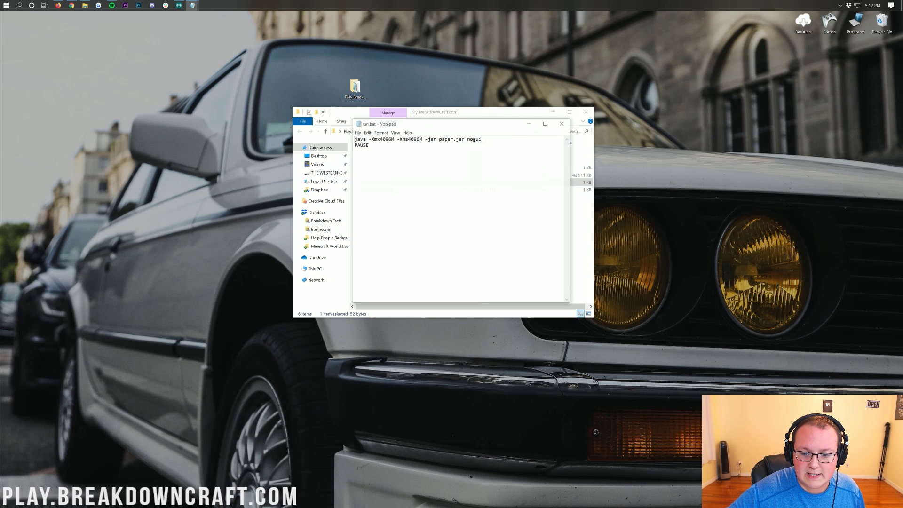
pyautogui.click(394, 139)
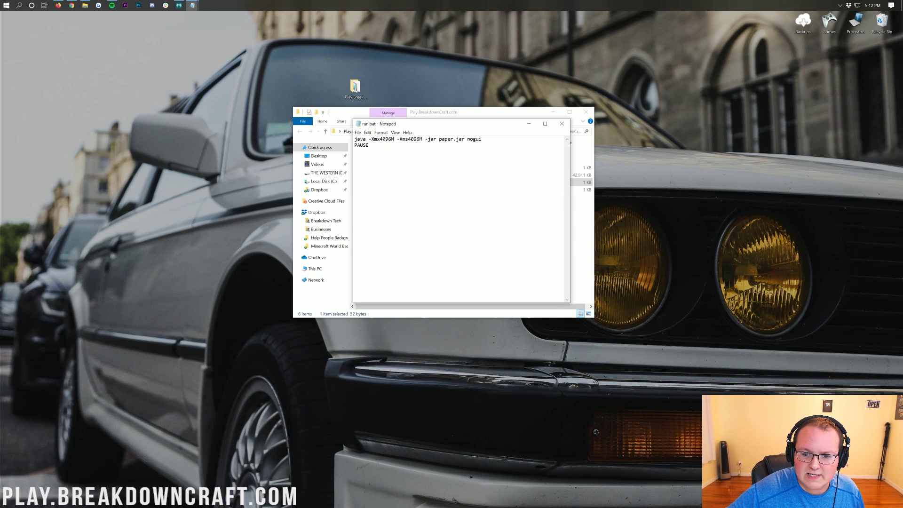
pyautogui.moveTo(391, 140); pyautogui.dragTo(379, 140)
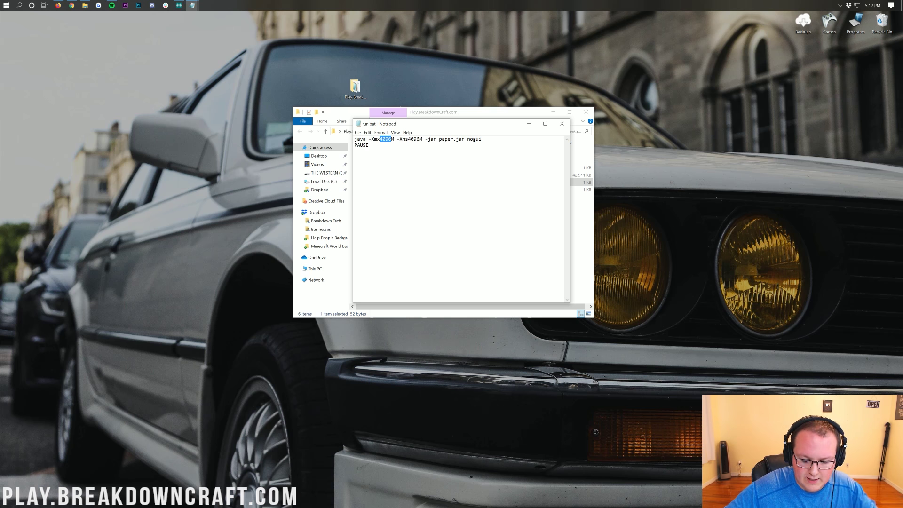
pyautogui.write('1000')
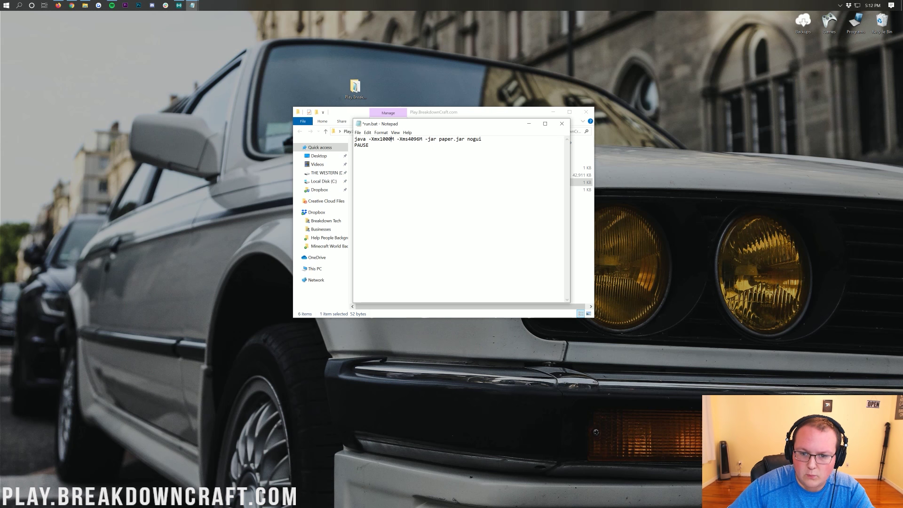
pyautogui.moveTo(408, 140); pyautogui.dragTo(420, 139)
pyautogui.write('100')
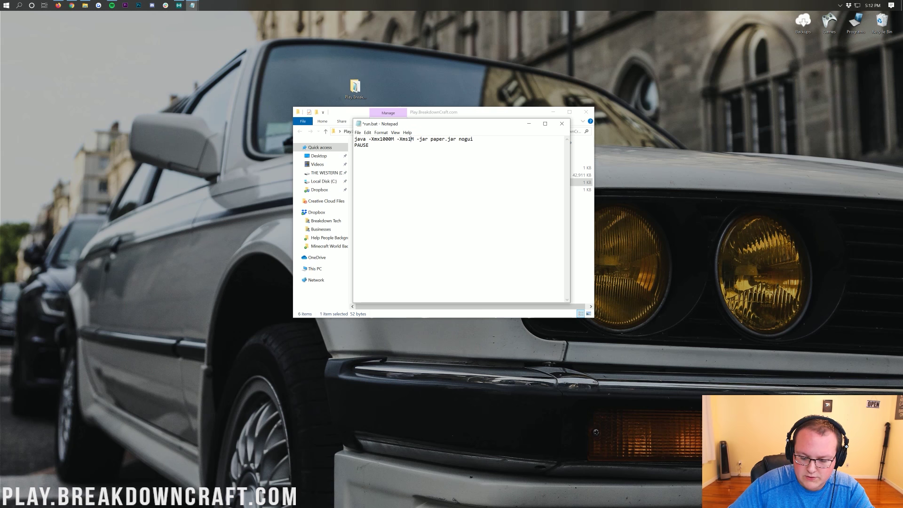
pyautogui.write('0')
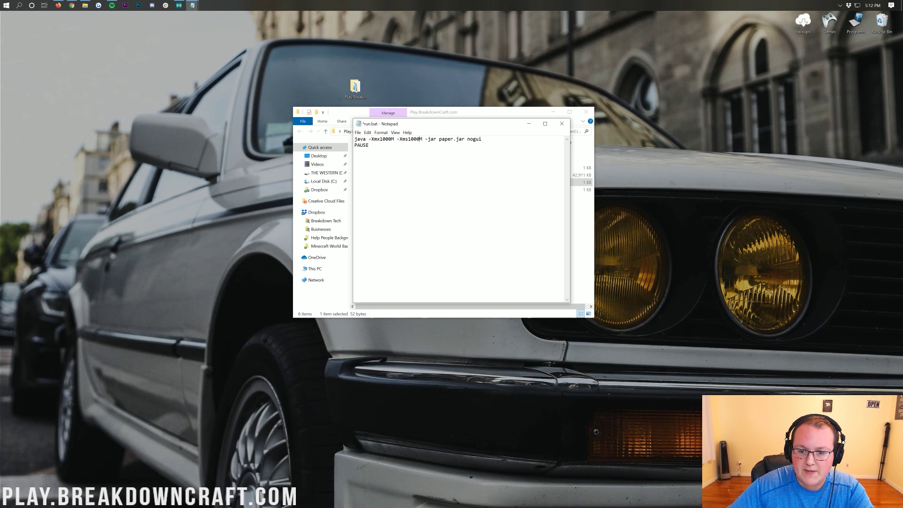
# Step: Restore the memory values in run.bat to 4096M, save the file and close it
pyautogui.hotkey('ctrl', 'z')
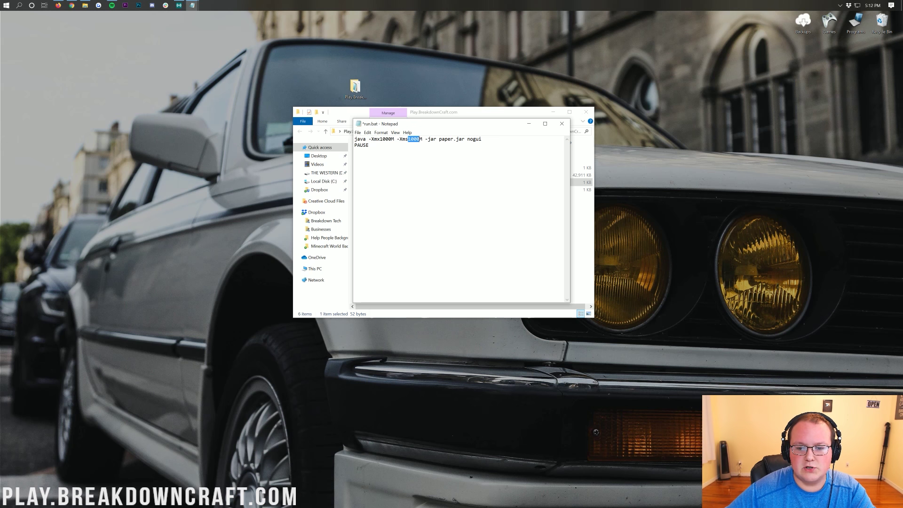
pyautogui.moveTo(391, 139); pyautogui.dragTo(379, 139)
pyautogui.write('4096')
pyautogui.hotkey('ctrl', 's')
pyautogui.click(560, 124)
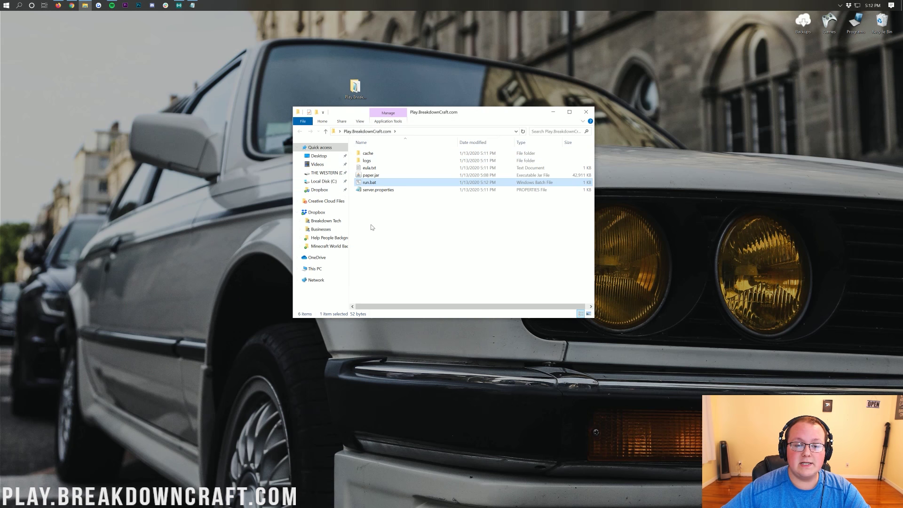
# Step: Switch to Chrome and review the article on downloading and installing Java for Minecraft servers
pyautogui.click(73, 6)
pyautogui.click(214, 16)
pyautogui.scroll(-6, 254, 207)
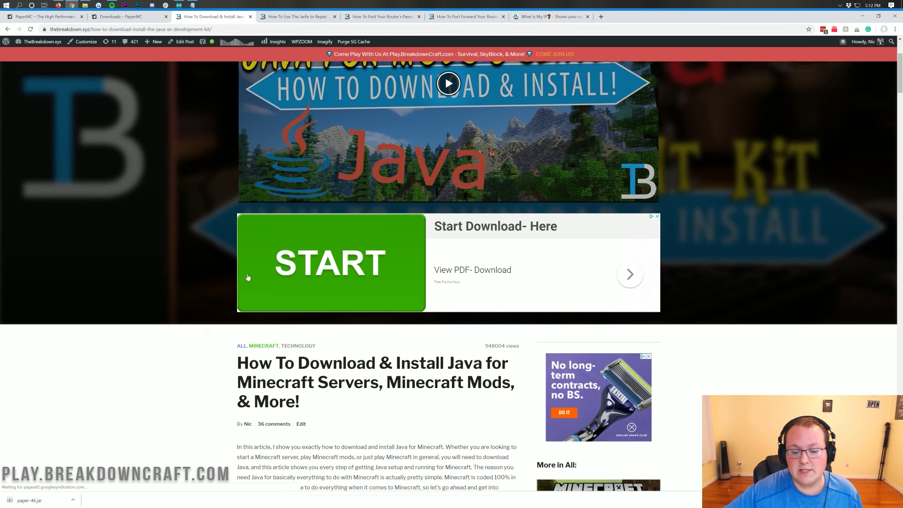
pyautogui.moveTo(237, 237); pyautogui.dragTo(385, 236)
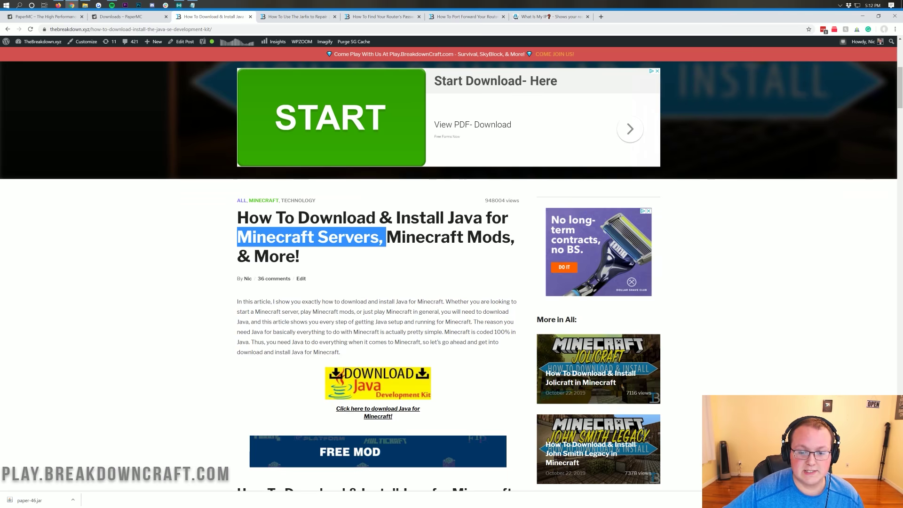
pyautogui.click(386, 237)
pyautogui.scroll(-20, 378, 282)
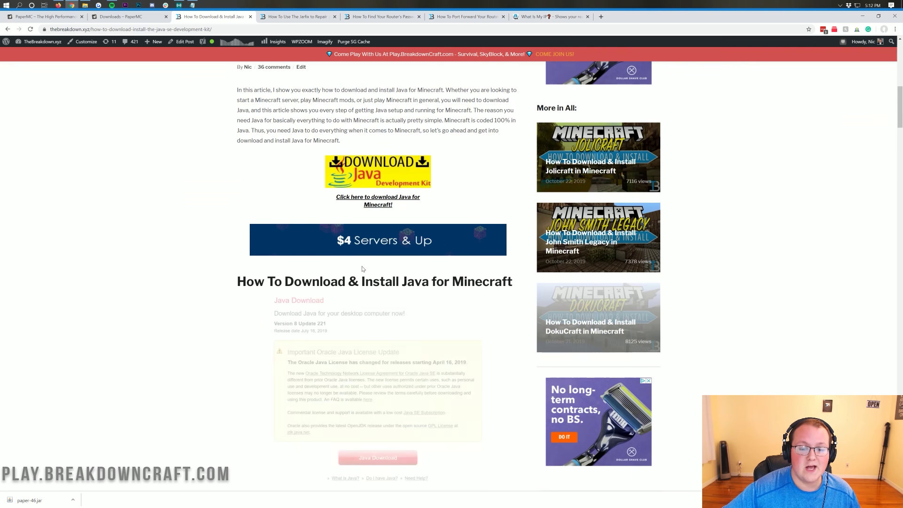
pyautogui.scroll(-4, 378, 276)
pyautogui.scroll(1, 378, 275)
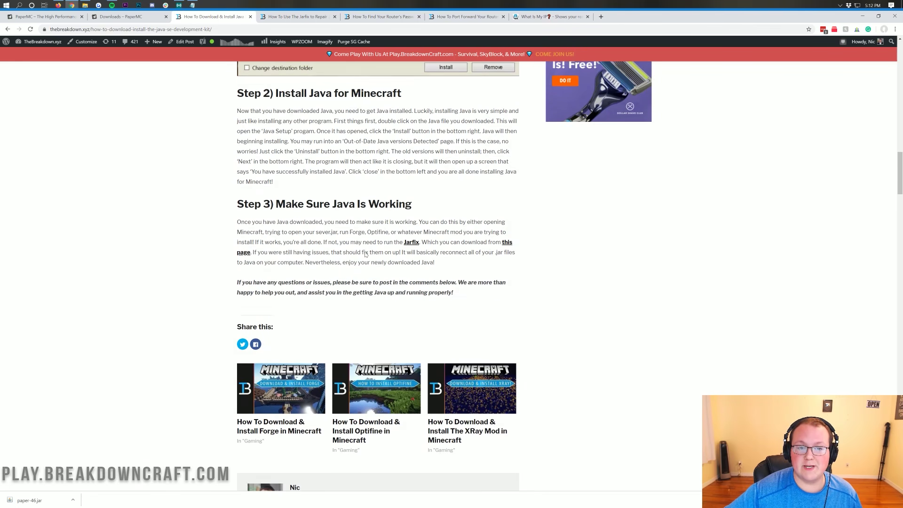
# Step: Review the article on repairing .jar files with Jarfix, and return to the server folder
pyautogui.click(296, 18)
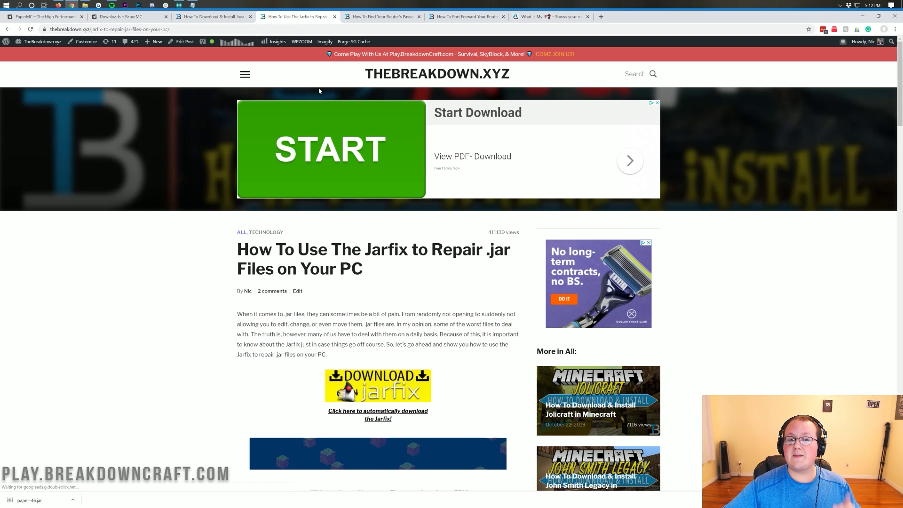
pyautogui.scroll(-2, 452, 282)
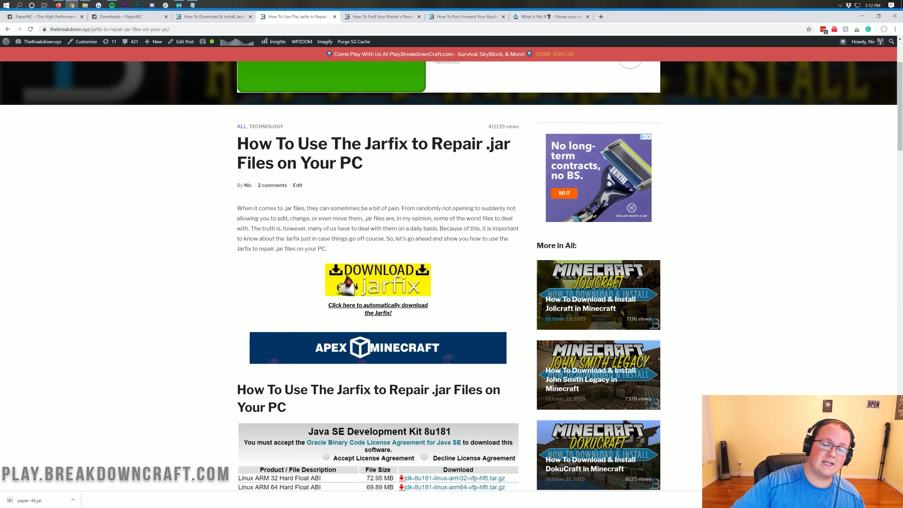
pyautogui.scroll(-5, 372, 259)
pyautogui.scroll(8, 372, 258)
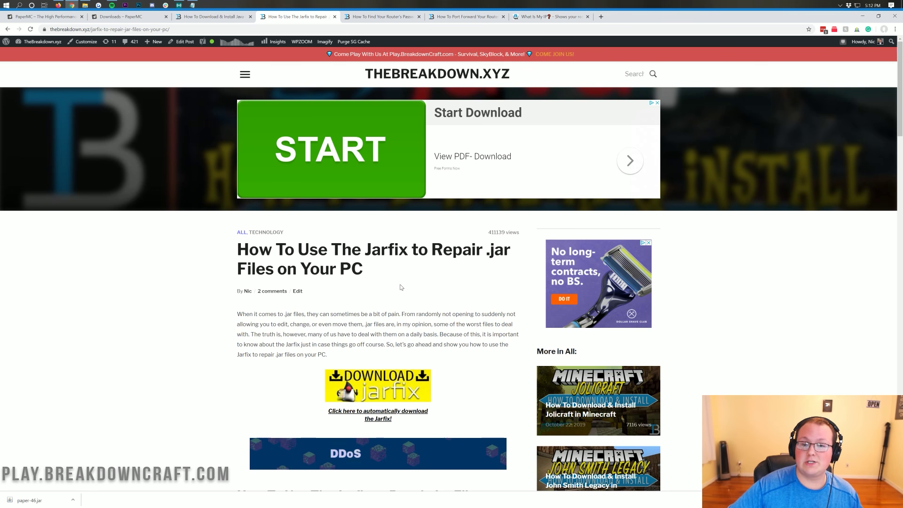
pyautogui.hotkey('alt', 'Tab')
pyautogui.click(863, 17)
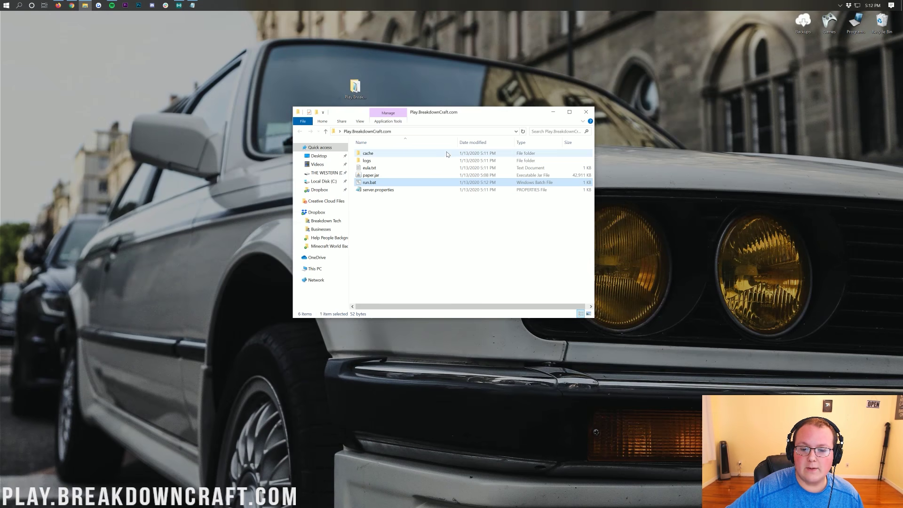
# Step: Open eula.txt from the server folder in Notepad
pyautogui.click(370, 168)
pyautogui.click(370, 182)
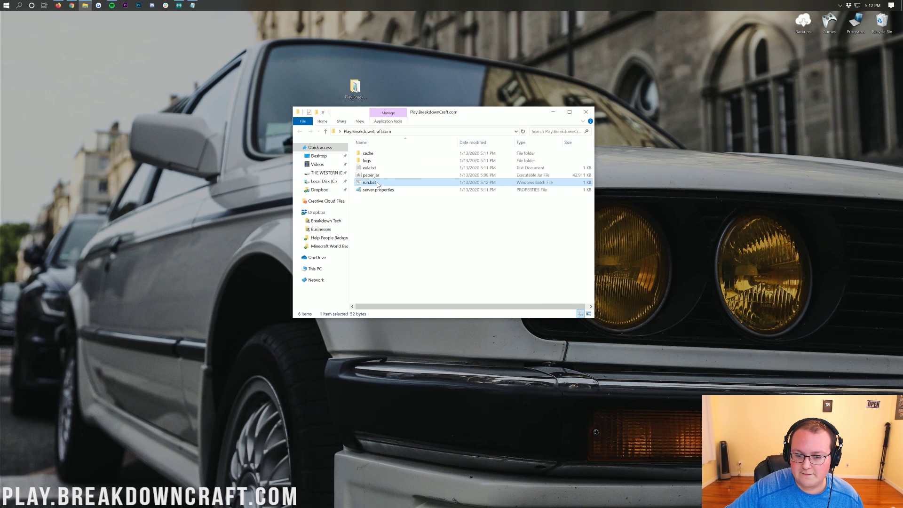
pyautogui.click(375, 169)
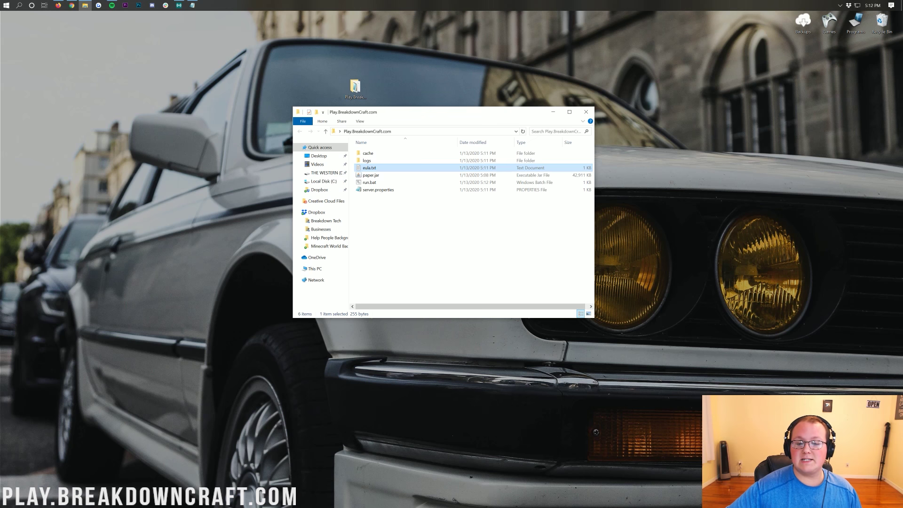
pyautogui.press('Return')
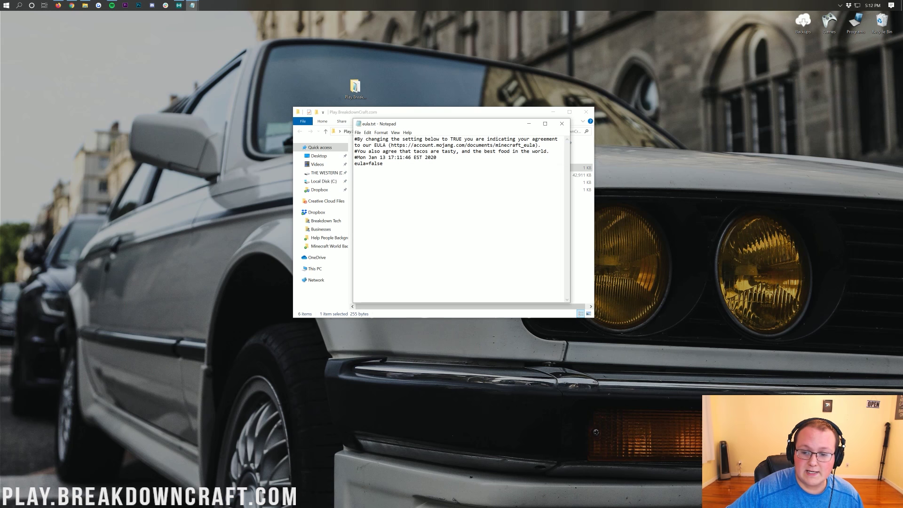
# Step: Accept the Minecraft EULA by setting eula=true in eula.txt, save the file and close it
pyautogui.moveTo(391, 144); pyautogui.dragTo(535, 144)
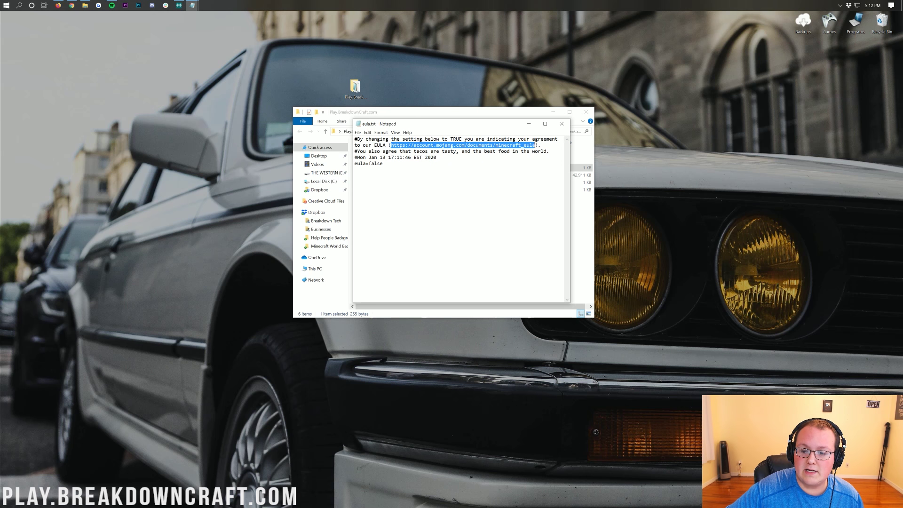
pyautogui.moveTo(382, 158); pyautogui.dragTo(382, 157)
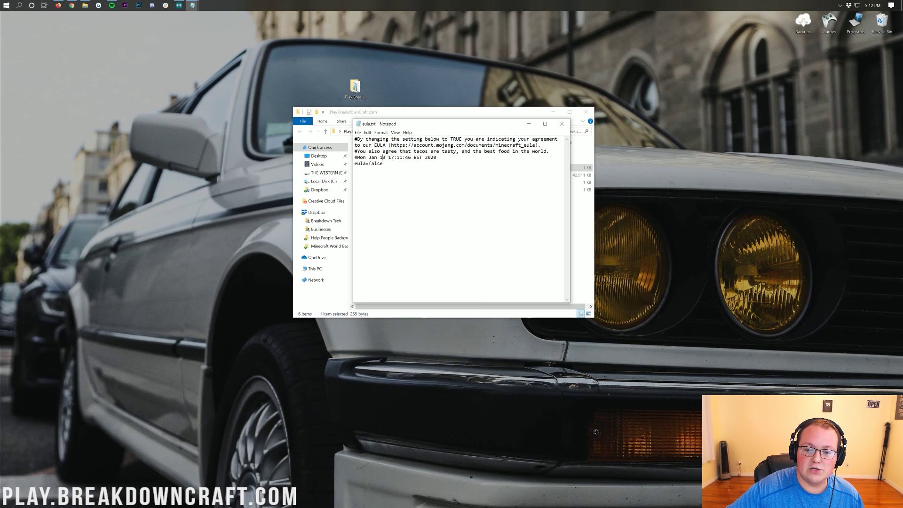
pyautogui.doubleClick(376, 163)
pyautogui.write('true')
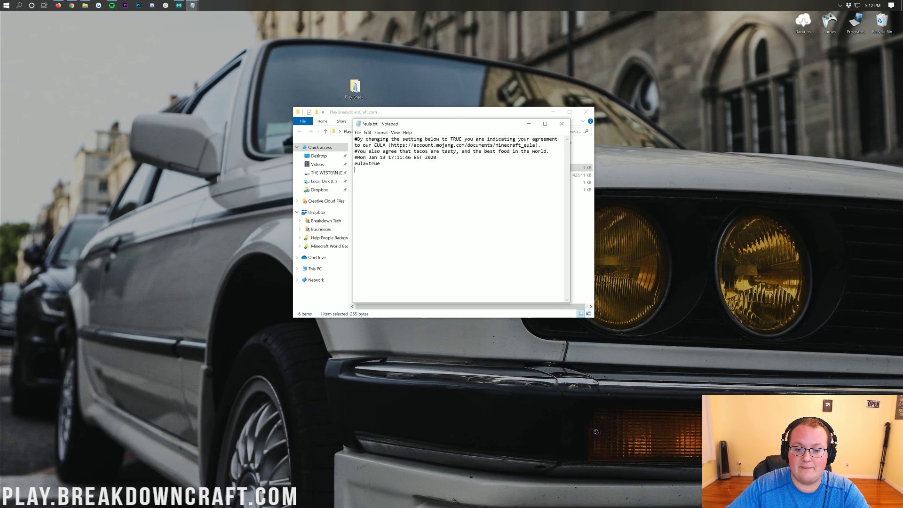
pyautogui.moveTo(355, 170); pyautogui.dragTo(354, 162)
pyautogui.click(357, 132)
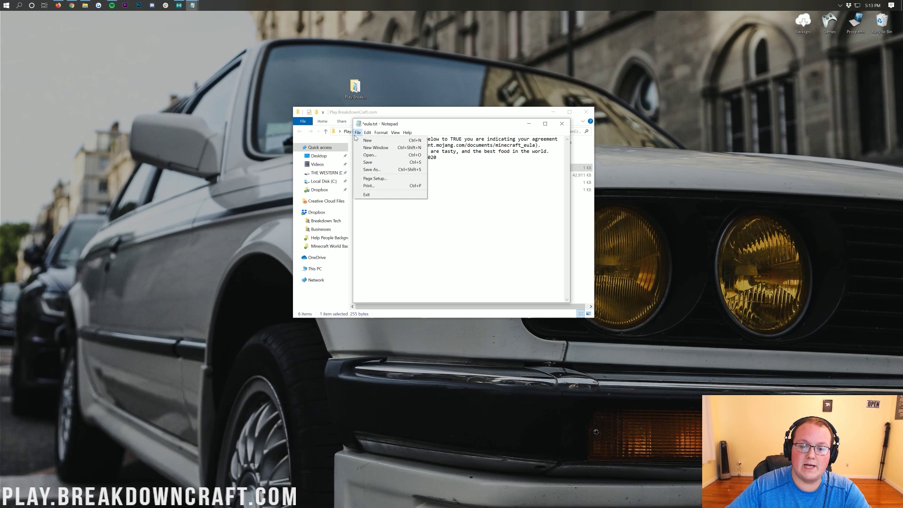
pyautogui.click(368, 162)
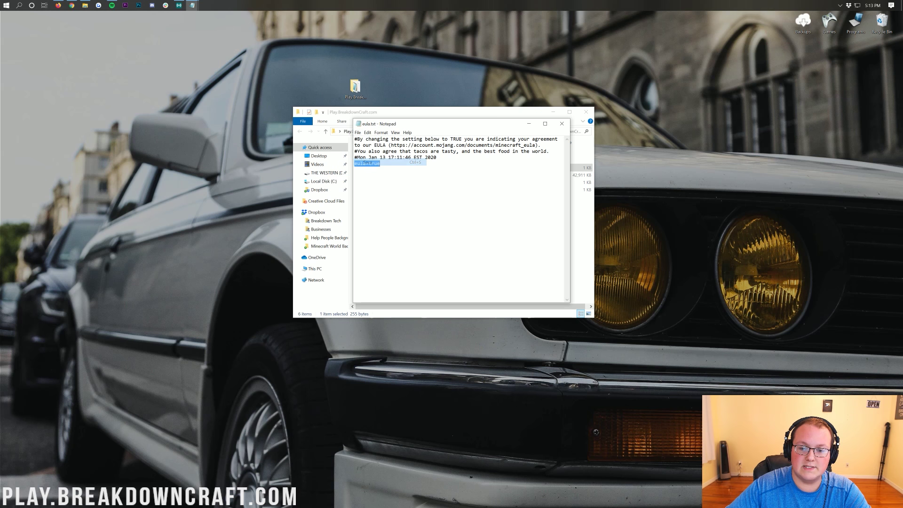
pyautogui.click(564, 126)
# Step: Start the server with run.bat and place its console window beside the server folder window
pyautogui.doubleClick(370, 183)
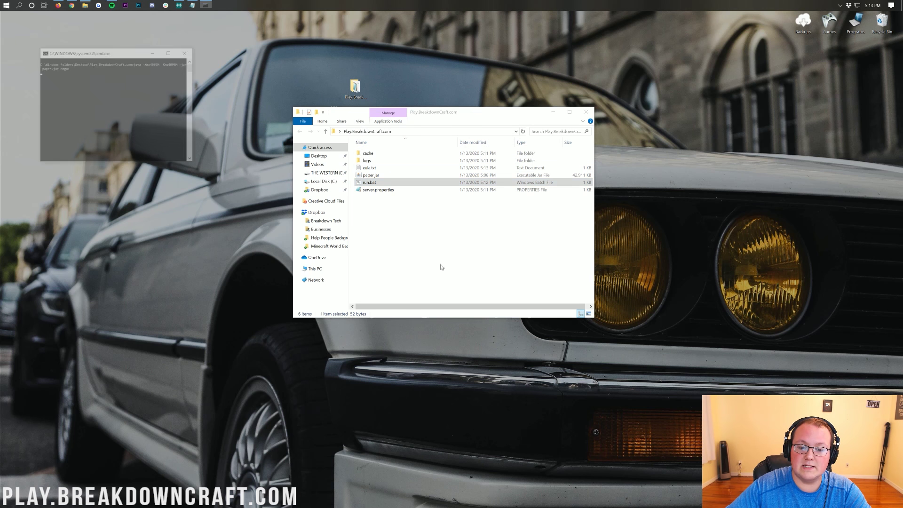
pyautogui.moveTo(112, 52); pyautogui.dragTo(211, 112)
pyautogui.click(399, 289)
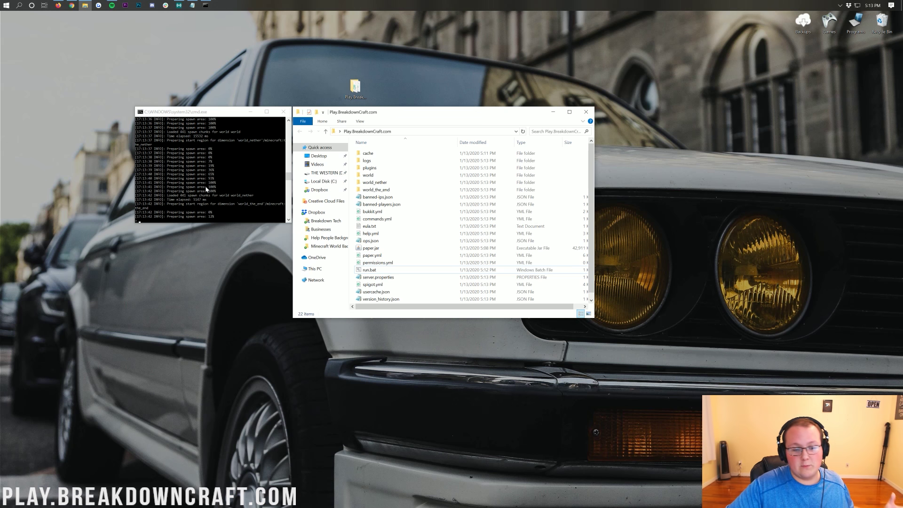
# Step: Shut down the server with the stop command once startup is done, and dismiss its console window
pyautogui.click(169, 217)
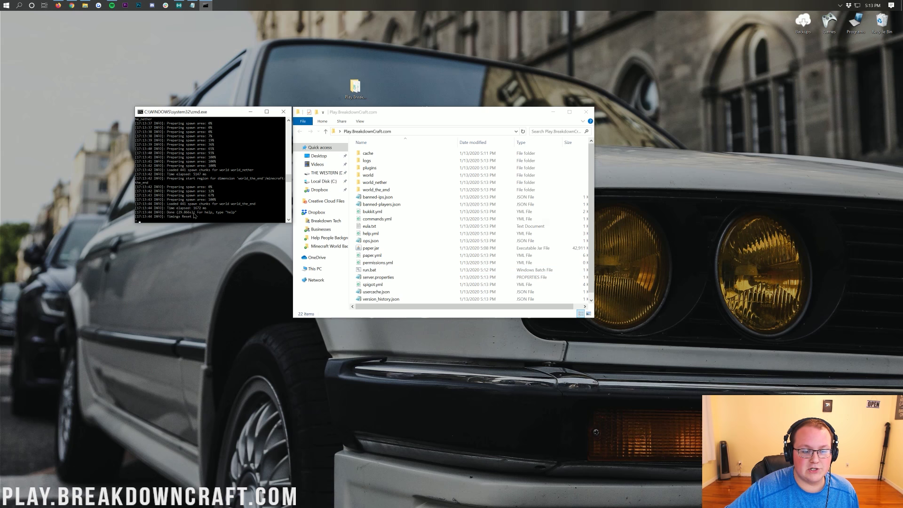
pyautogui.scroll(-10, 194, 191)
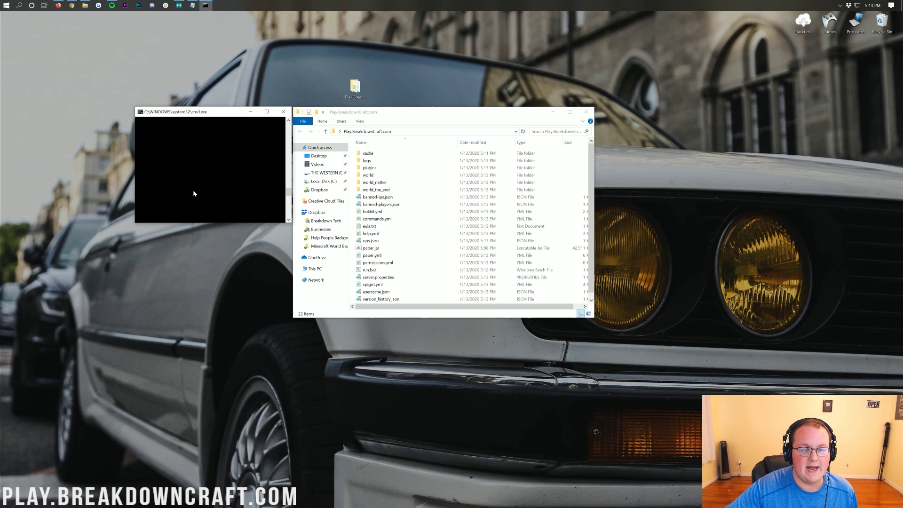
pyautogui.scroll(10, 193, 190)
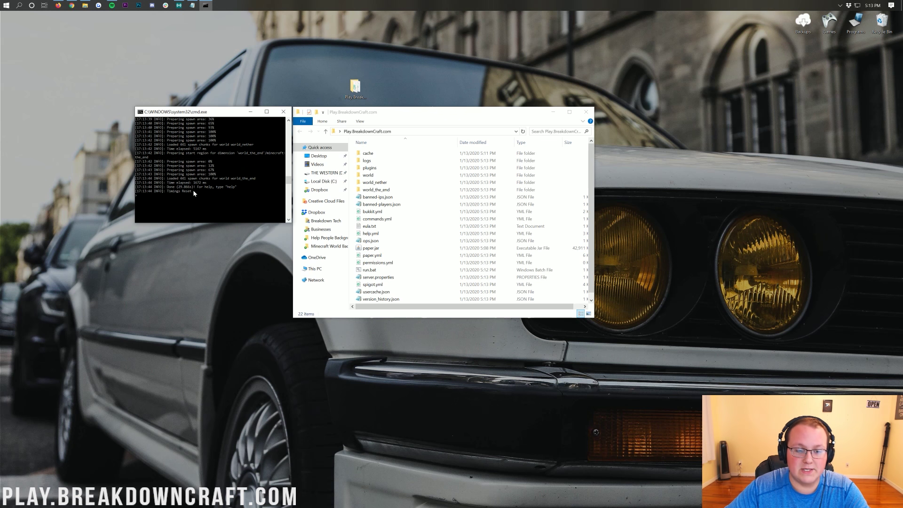
pyautogui.write('sto')
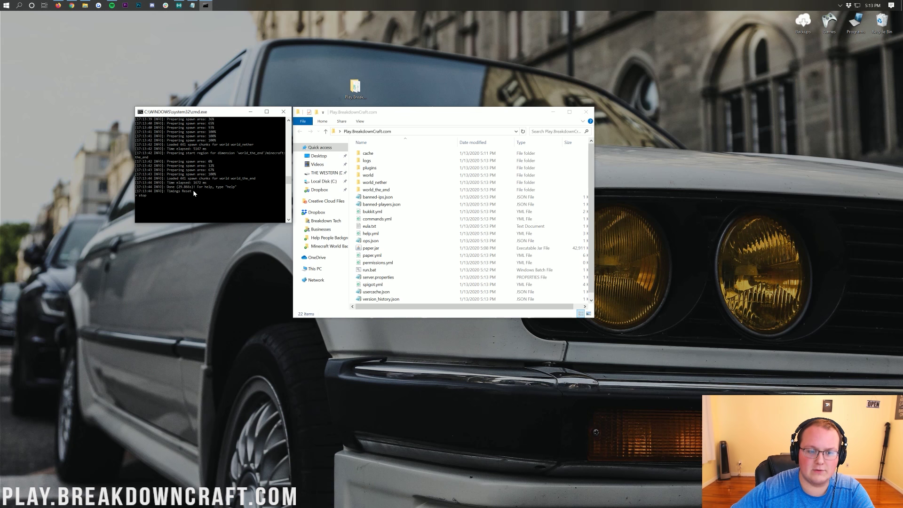
pyautogui.write('p')
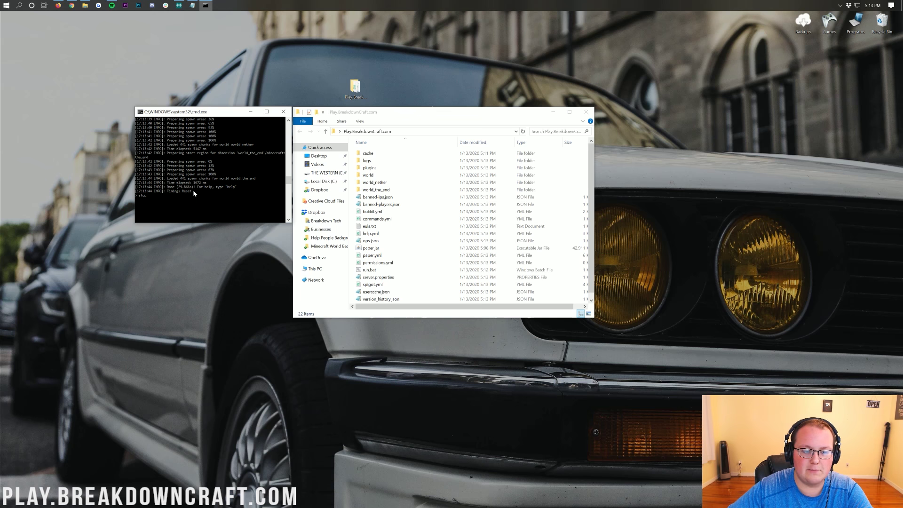
pyautogui.press('Return')
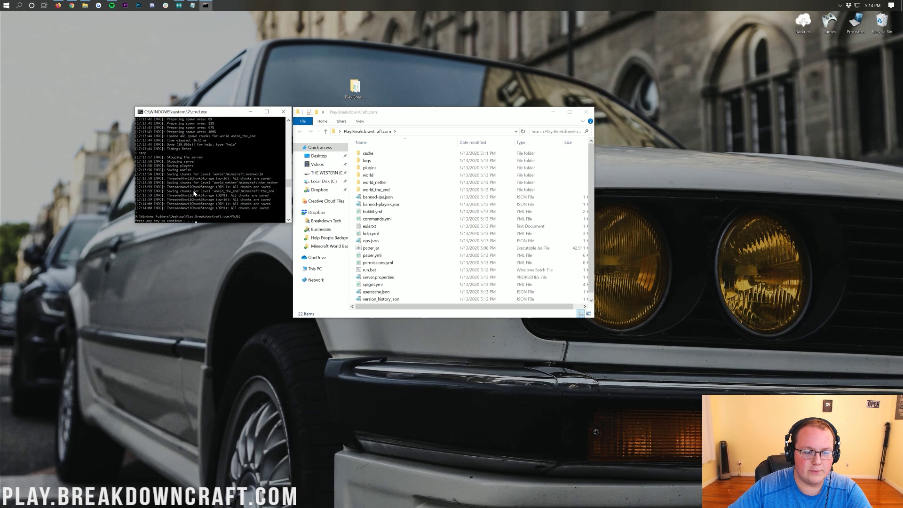
pyautogui.press('Return')
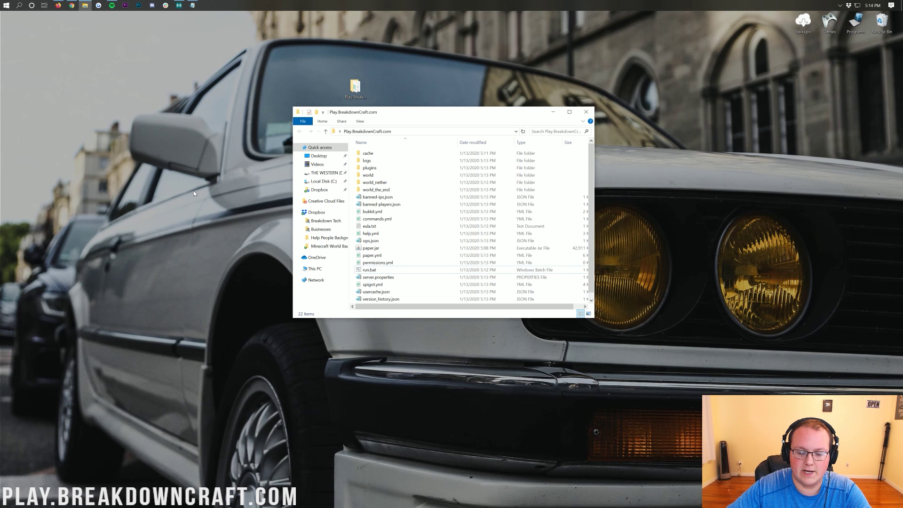
# Step: Open Command Prompt beside the server folder window and run ipconfig
pyautogui.click(5, 5)
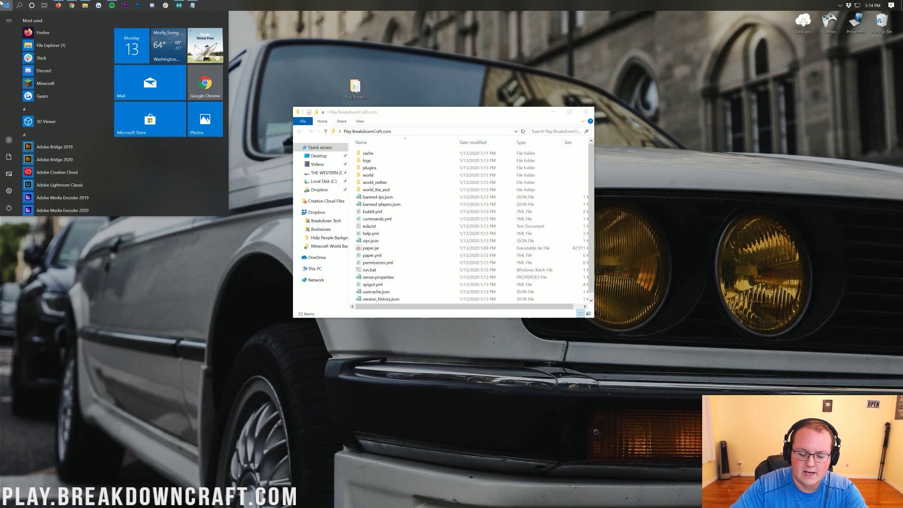
pyautogui.write('cmd')
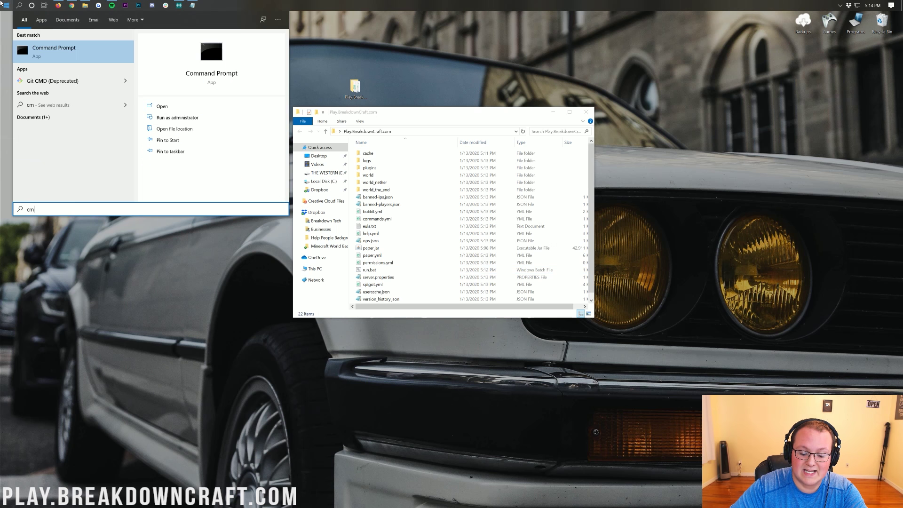
pyautogui.click(45, 56)
pyautogui.moveTo(112, 61); pyautogui.dragTo(199, 112)
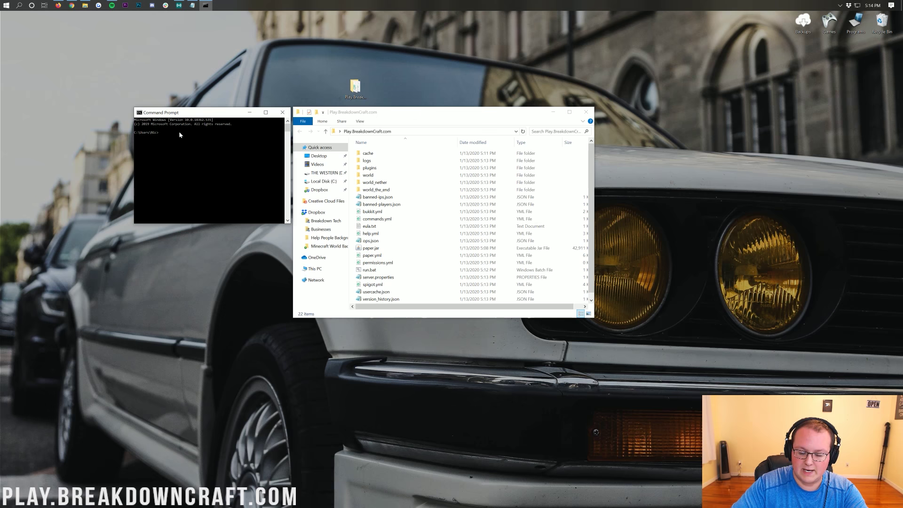
pyautogui.write('ip')
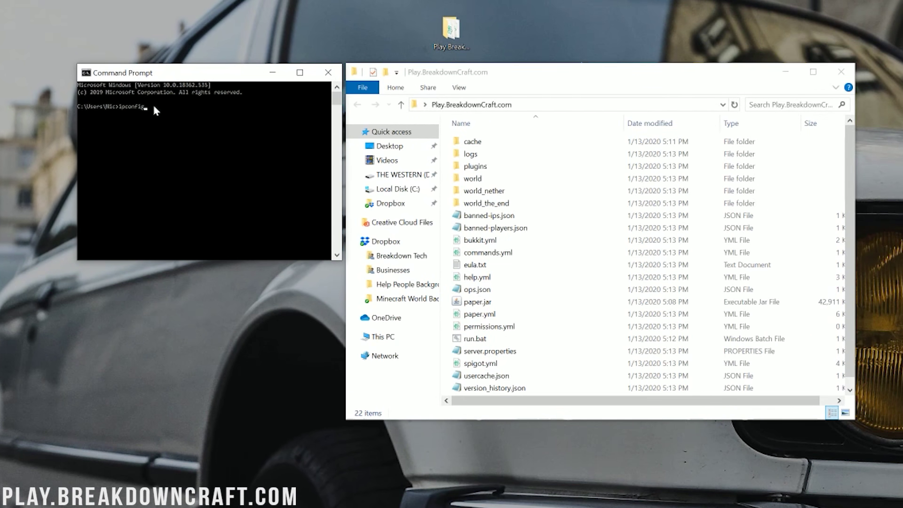
pyautogui.write('config')
pyautogui.press('Return')
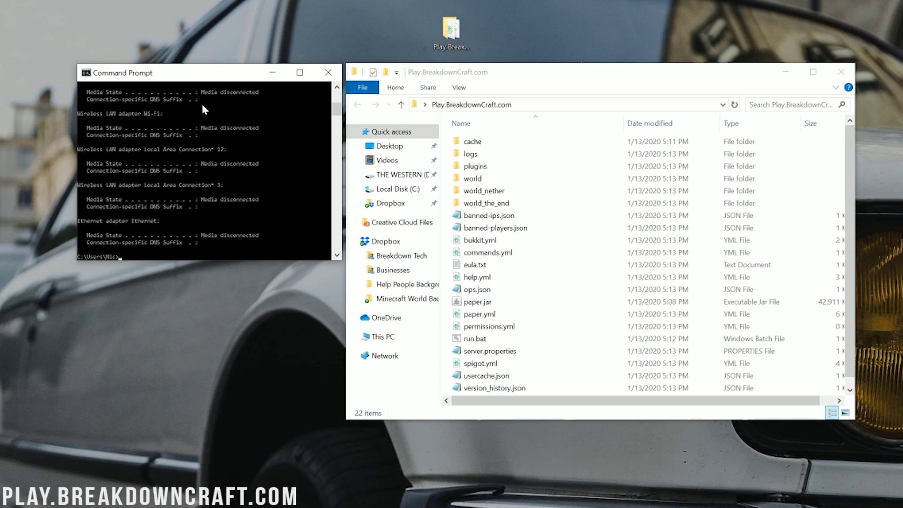
# Step: Open a blank Notepad document beside Command Prompt and note the IPv4 address as "IPv4: 192.168.1.123"
pyautogui.press('super')
pyautogui.write('notepad')
pyautogui.press('Return')
pyautogui.moveTo(452, 96); pyautogui.dragTo(395, 72)
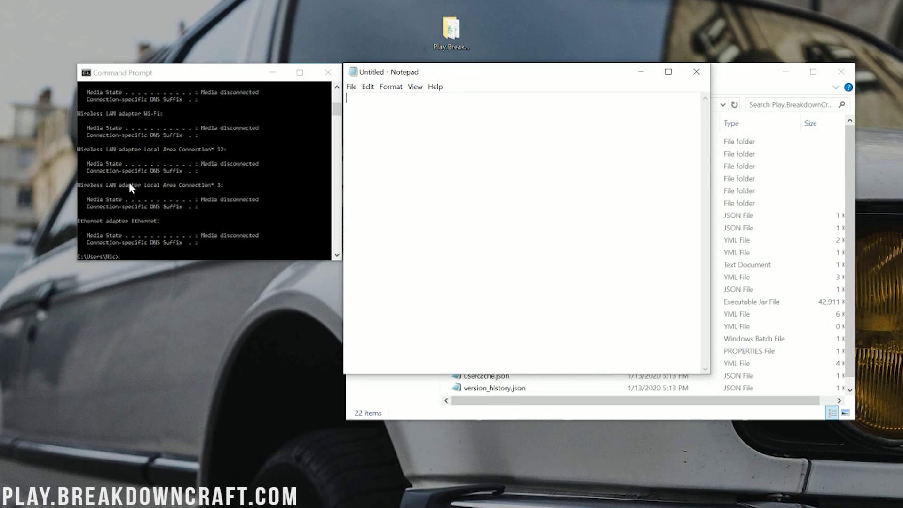
pyautogui.scroll(6, 176, 162)
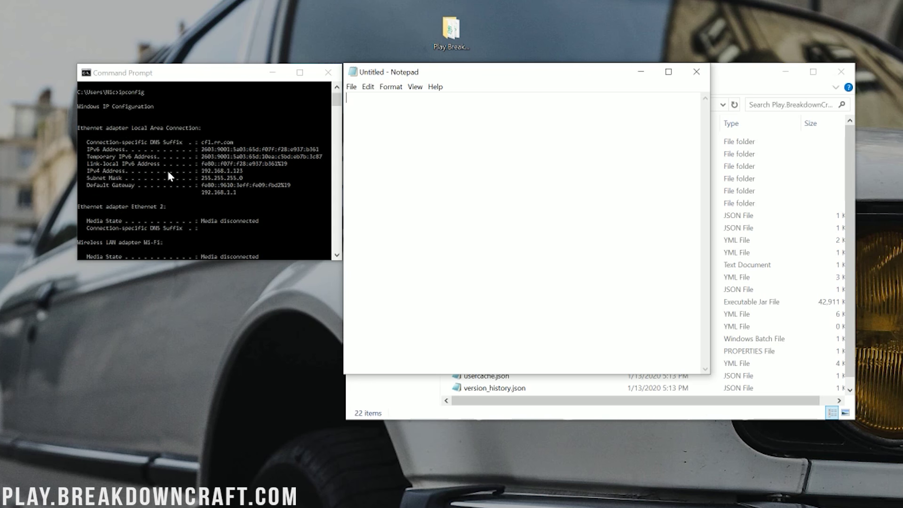
pyautogui.write('IPv4: ')
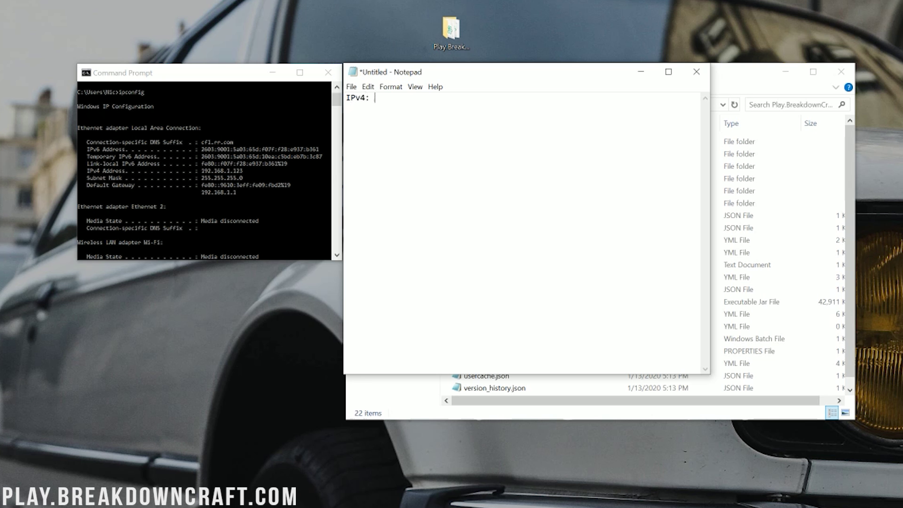
pyautogui.write('192.168.1.123')
# Step: Add the line "Default Gateway: 192.168.1.1" to the note, leaving a blank line above it
pyautogui.press('Return')
pyautogui.press('Return')
pyautogui.write('Default')
pyautogui.press('BackSpace')
pyautogui.press('BackSpace')
pyautogui.write('lt Gateway:')
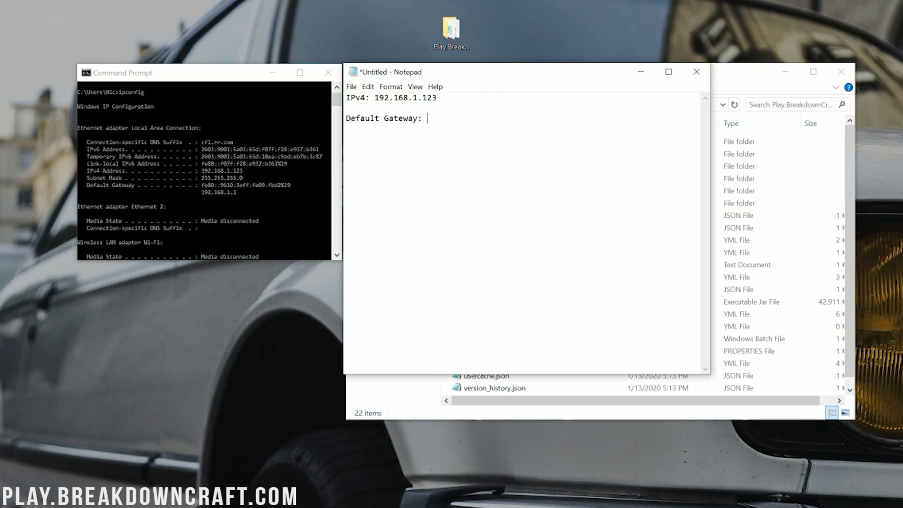
pyautogui.write('192.168.1.1')
pyautogui.hotkey('ctrl', 'a')
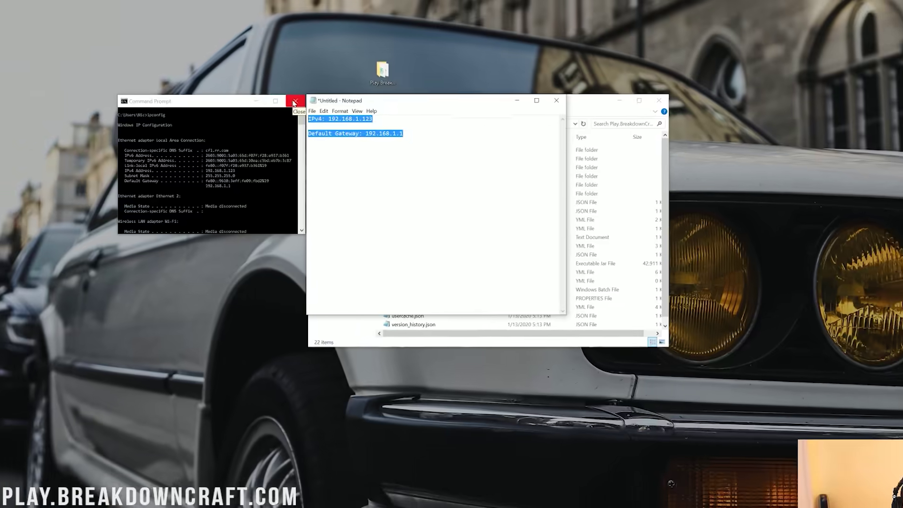
# Step: Close Command Prompt and shrink the note window to fit its text beside the server folder window
pyautogui.click(326, 74)
pyautogui.moveTo(500, 77); pyautogui.dragTo(127, 79)
pyautogui.moveTo(164, 117); pyautogui.dragTo(167, 116)
pyautogui.moveTo(75, 154); pyautogui.dragTo(203, 155)
pyautogui.moveTo(244, 293); pyautogui.dragTo(246, 150)
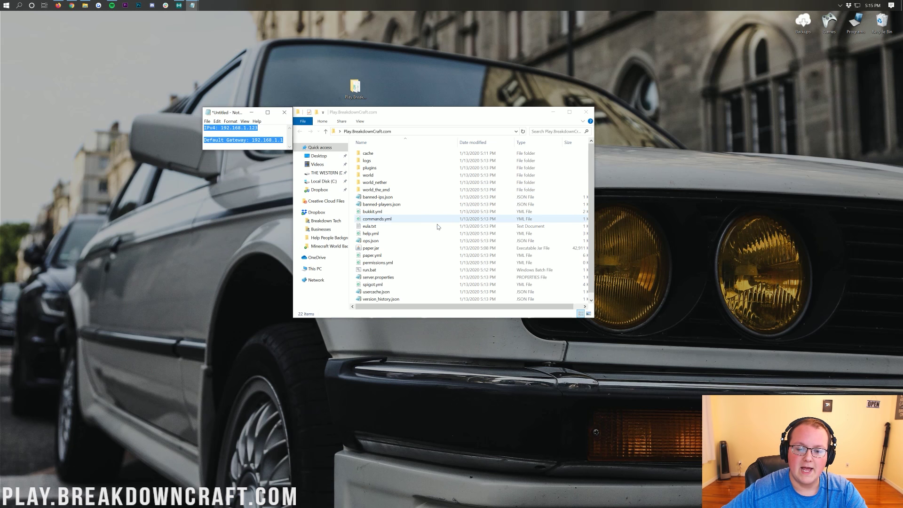
# Step: Open server.properties from the server folder in Notepad
pyautogui.scroll(-1, 425, 230)
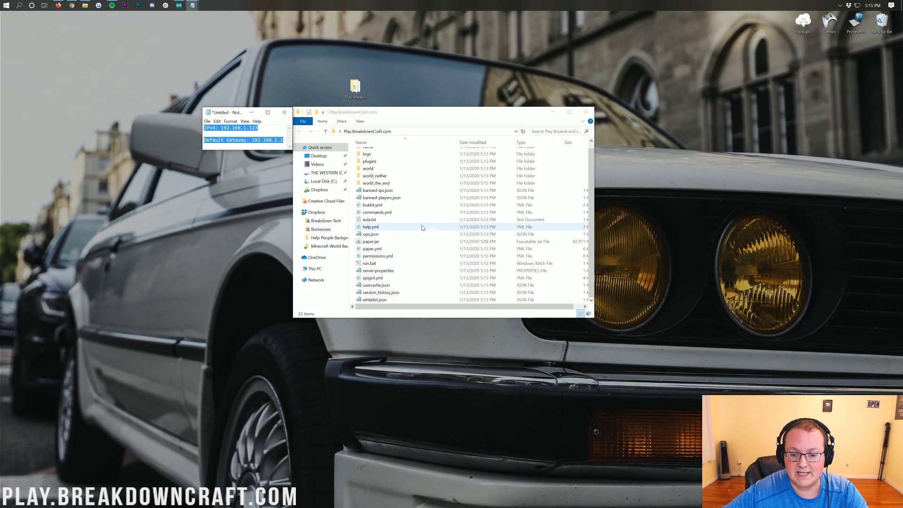
pyautogui.click(384, 276)
pyautogui.click(382, 273)
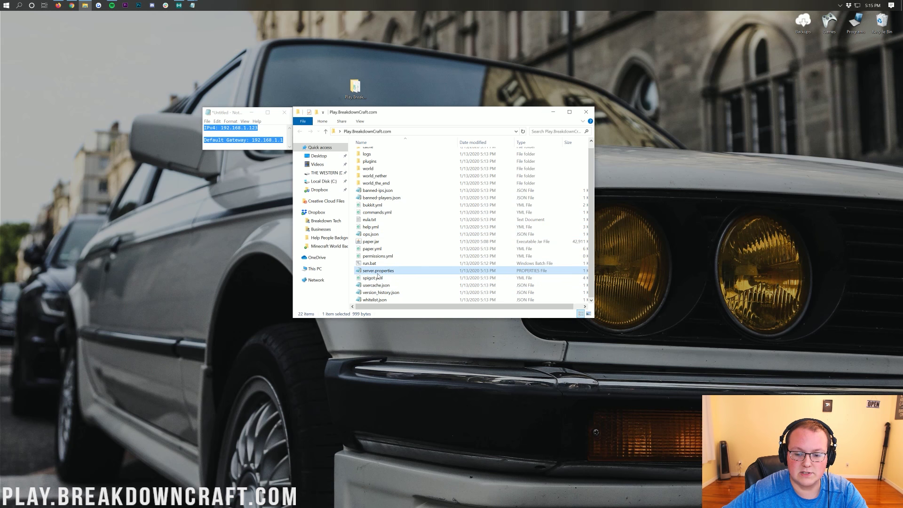
pyautogui.doubleClick(368, 270)
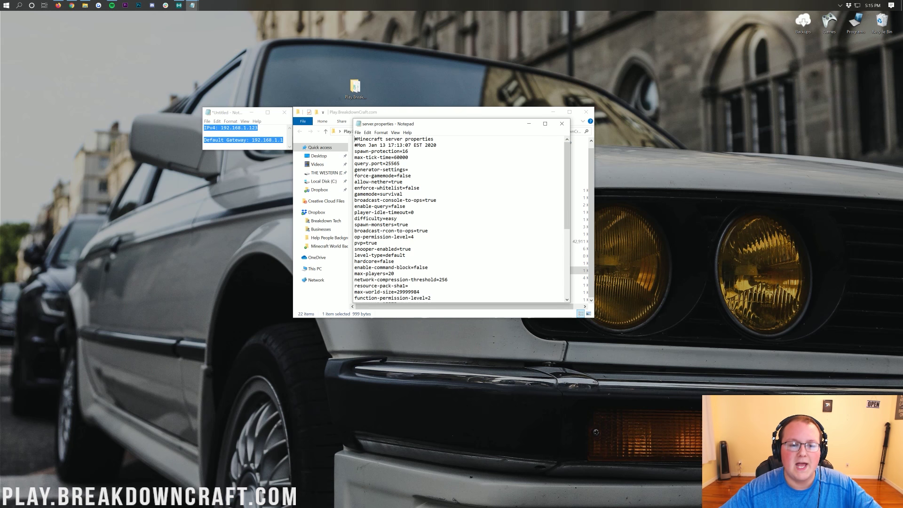
# Step: Copy the IPv4 address from the note into server.properties as server-ip=192.168.1.123, save the file and close it
pyautogui.moveTo(221, 128); pyautogui.dragTo(258, 128)
pyautogui.hotkey('ctrl', 'c')
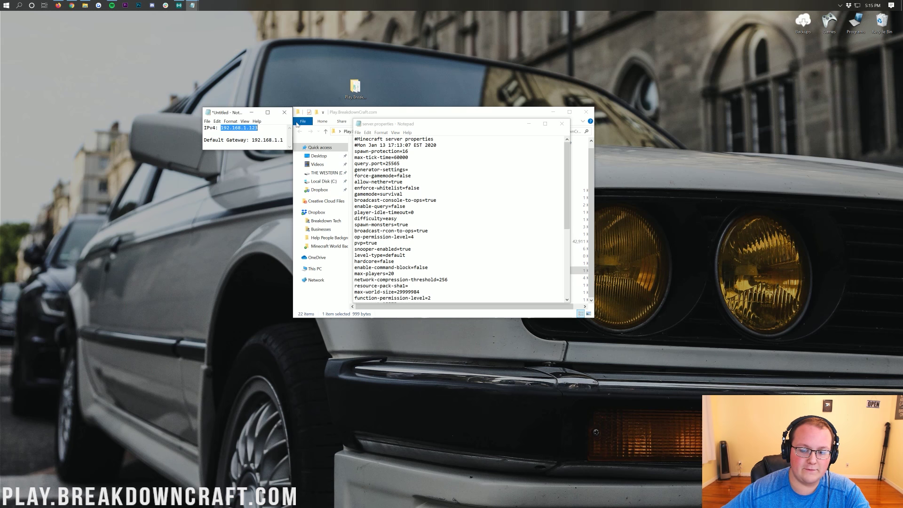
pyautogui.scroll(-5, 447, 221)
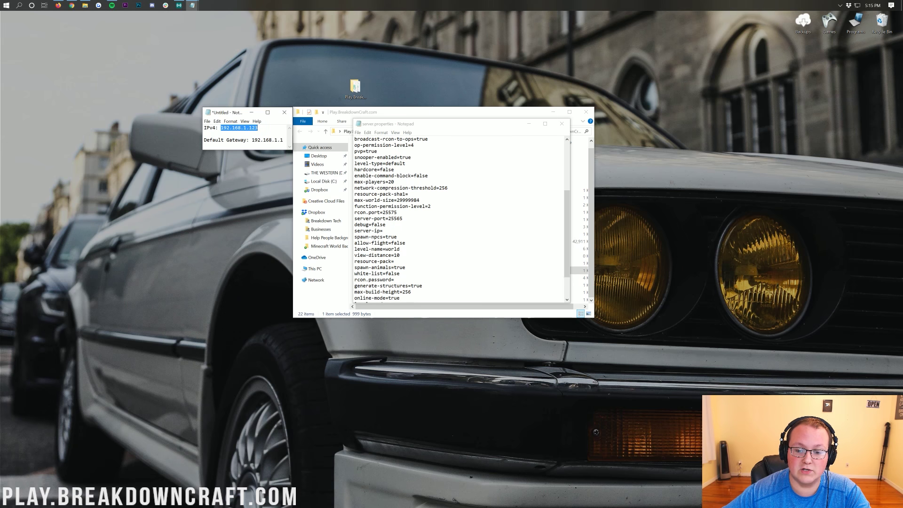
pyautogui.click(383, 231)
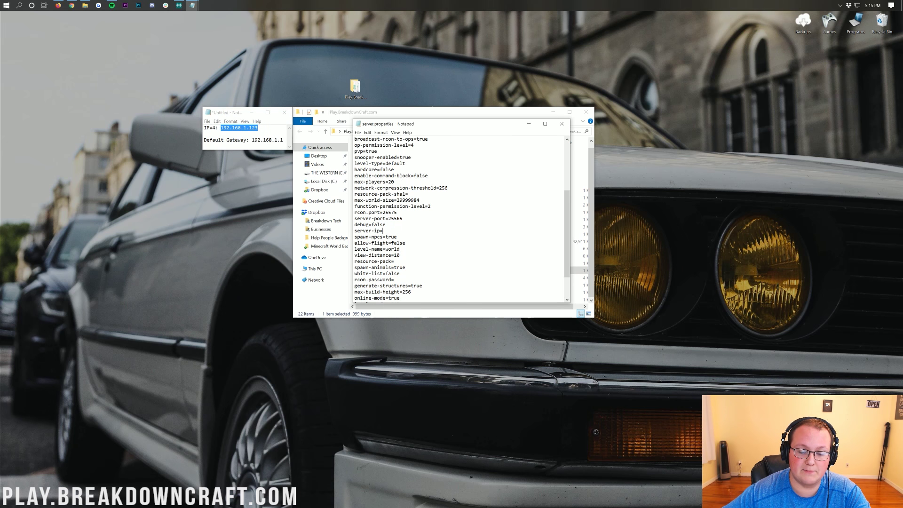
pyautogui.hotkey('ctrl', 'v')
pyautogui.click(357, 132)
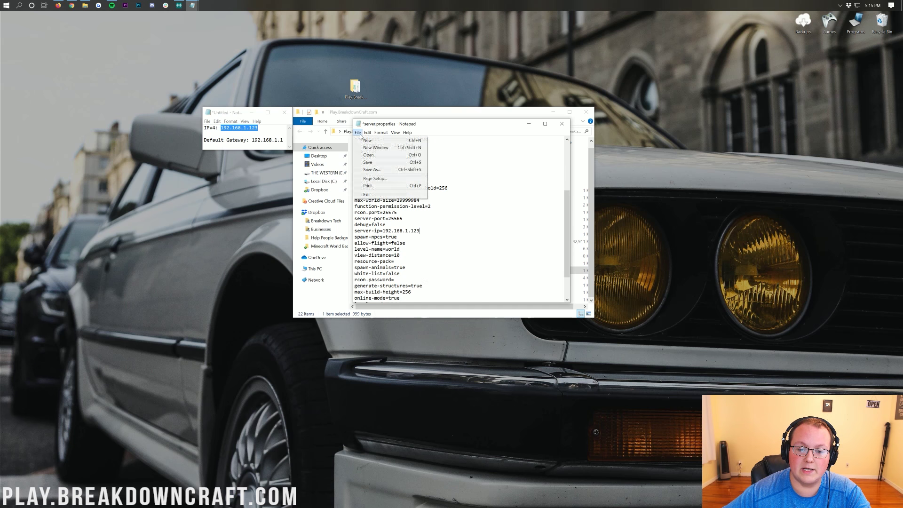
pyautogui.click(371, 171)
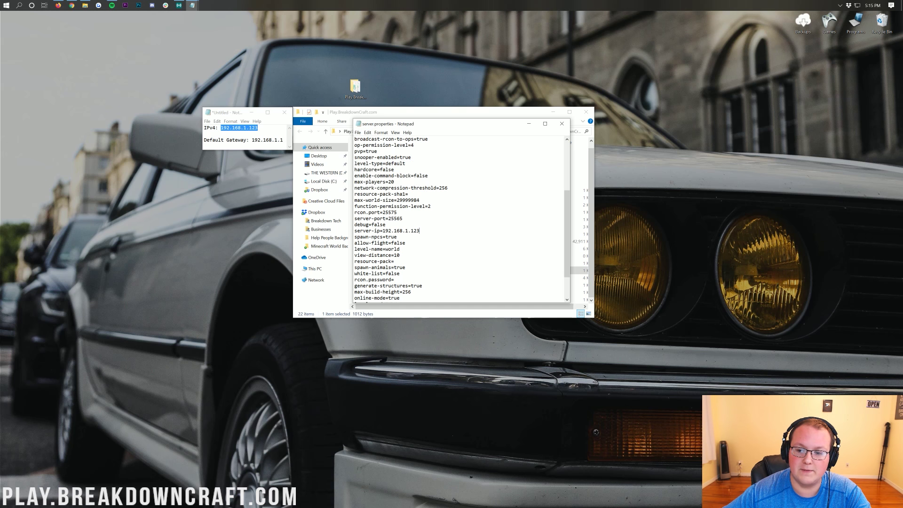
pyautogui.click(562, 123)
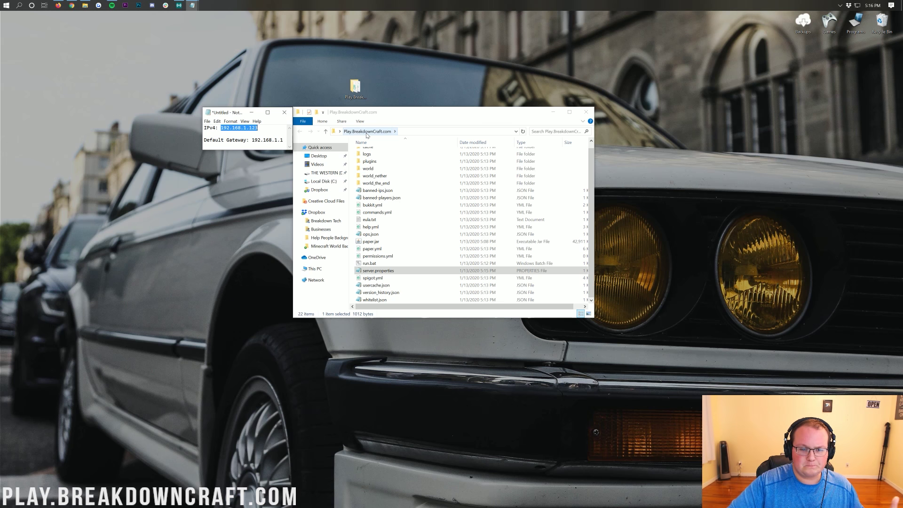
pyautogui.moveTo(259, 128); pyautogui.dragTo(224, 128)
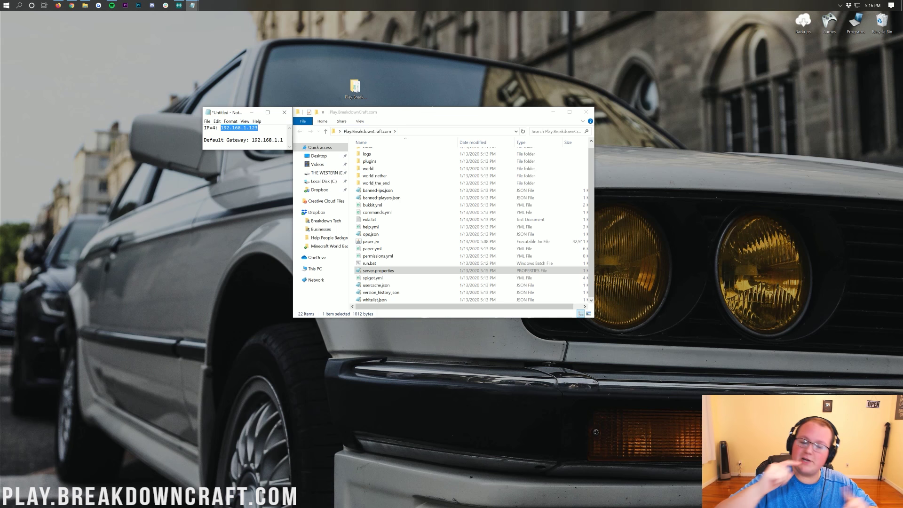
# Step: Switch to Chrome, open a new tab right after the Jarfix article's tab, and bring the note in front of it
pyautogui.moveTo(254, 140); pyautogui.dragTo(291, 144)
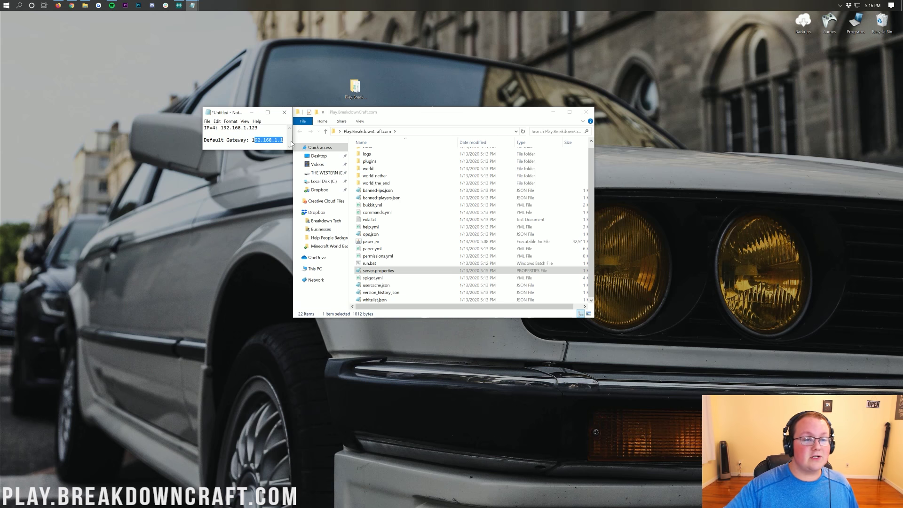
pyautogui.moveTo(71, 5)
pyautogui.click(86, 24)
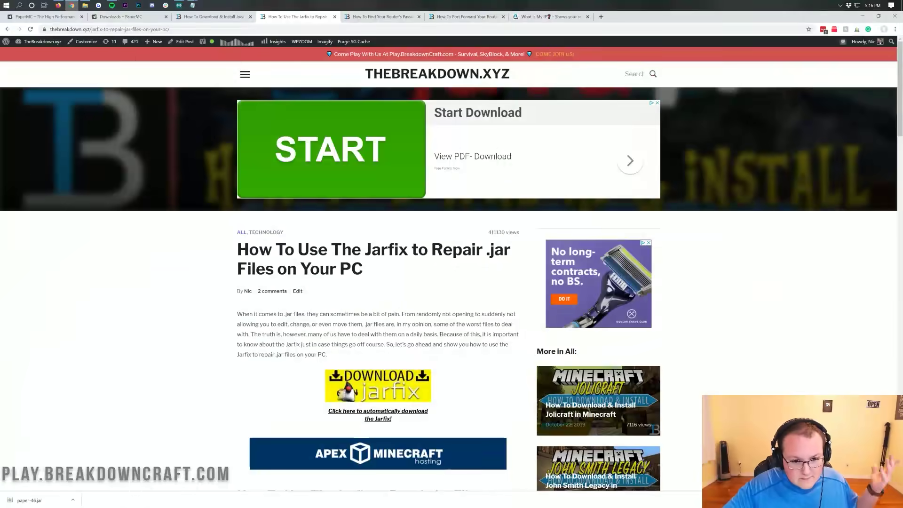
pyautogui.click(600, 18)
pyautogui.moveTo(600, 18); pyautogui.dragTo(358, 18)
pyautogui.moveTo(191, 4)
pyautogui.click(213, 28)
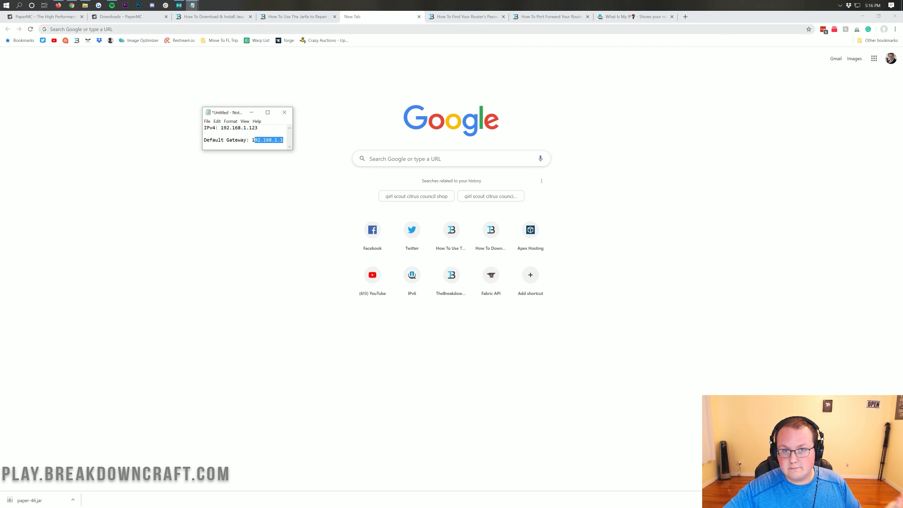
# Step: Copy the default gateway address from the note and load 192.168.1.1 in the new browser tab
pyautogui.click(284, 140)
pyautogui.moveTo(283, 139); pyautogui.dragTo(252, 140)
pyautogui.hotkey('ctrl', 'c')
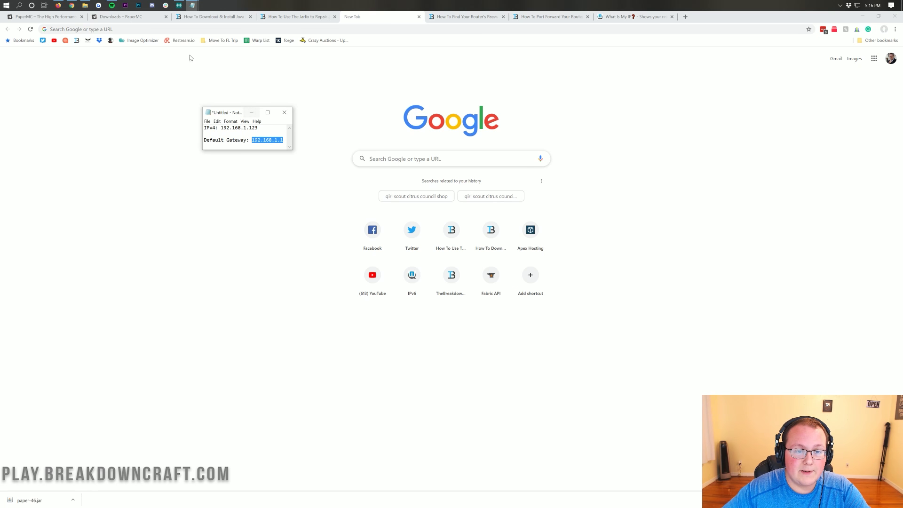
pyautogui.click(198, 60)
pyautogui.hotkey('ctrl', 'v')
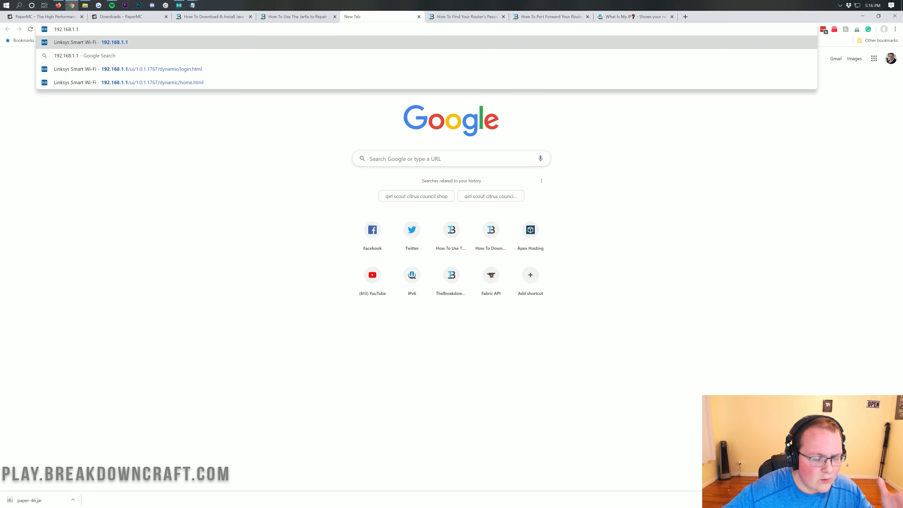
pyautogui.press('Return')
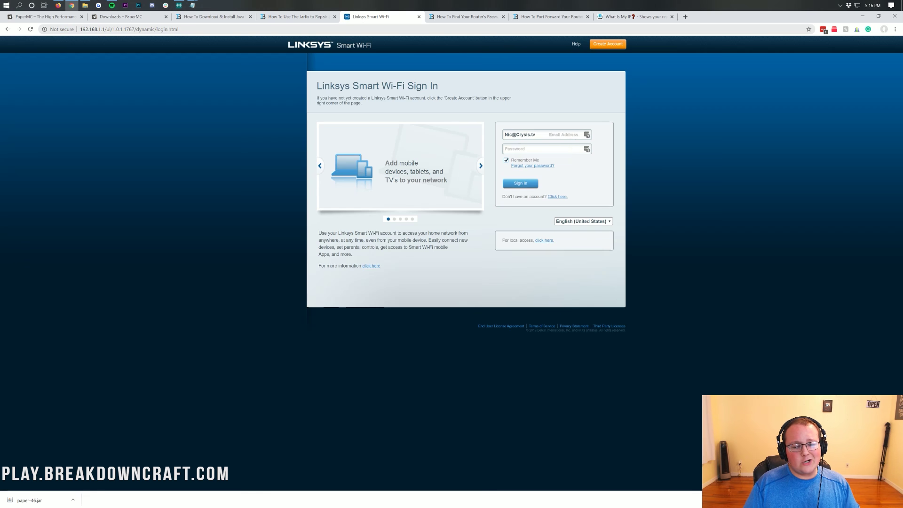
pyautogui.click(586, 151)
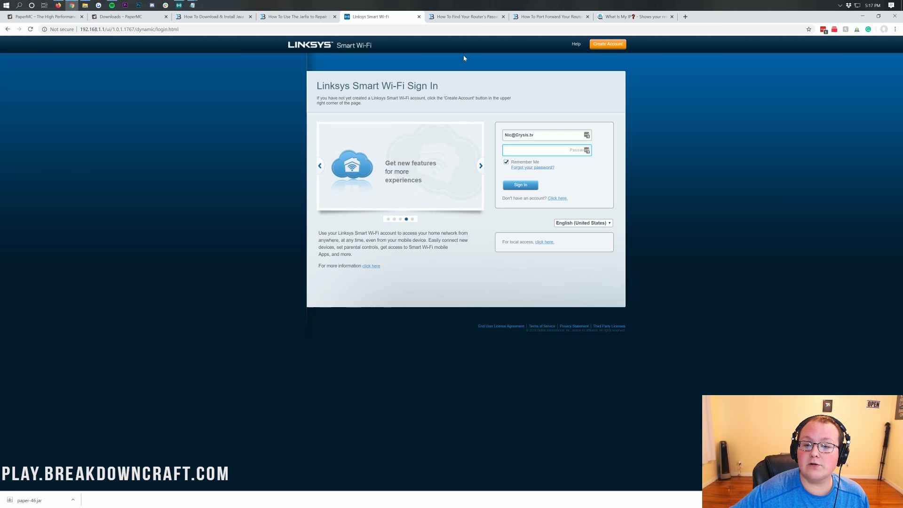
# Step: Look through the methods in the "How To Find Your Router's Password" article, including trying the default username and password
pyautogui.click(460, 19)
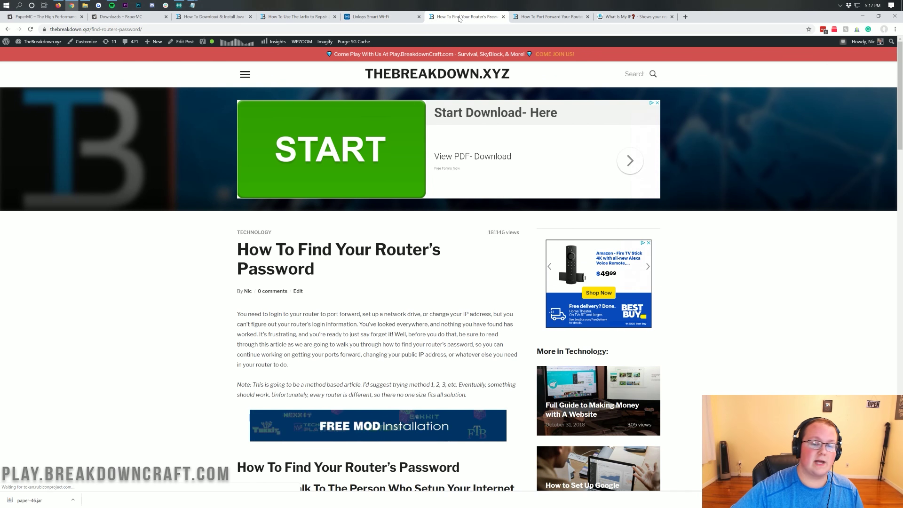
pyautogui.moveTo(237, 250); pyautogui.dragTo(349, 264)
pyautogui.click(348, 264)
pyautogui.scroll(-10, 349, 266)
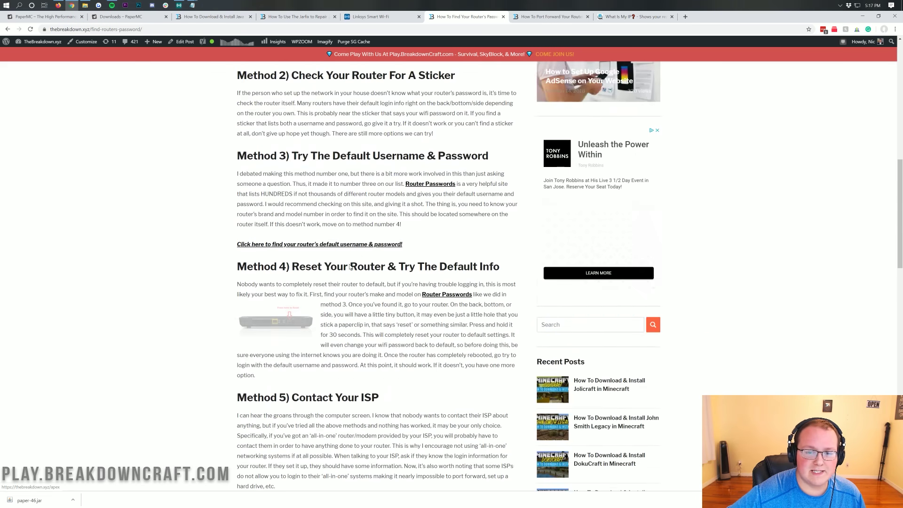
pyautogui.scroll(5, 350, 266)
pyautogui.scroll(-8, 350, 267)
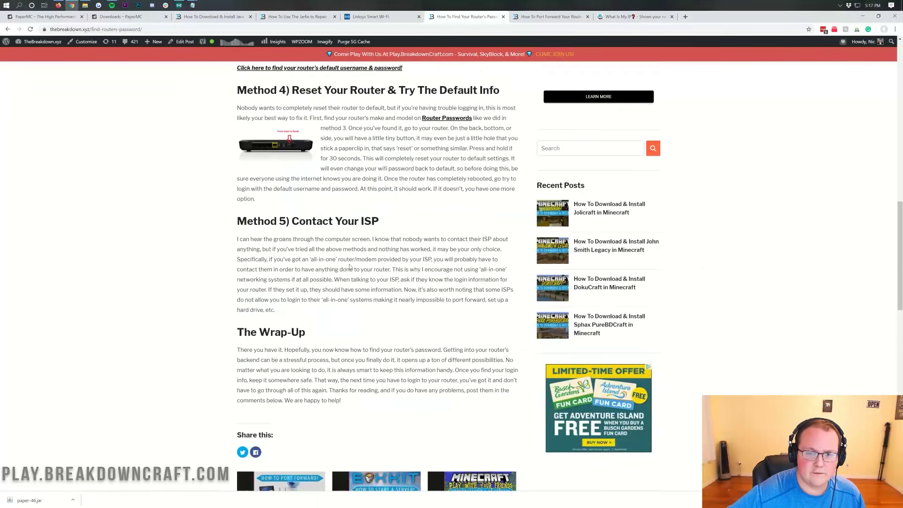
pyautogui.scroll(6, 349, 267)
pyautogui.moveTo(495, 266); pyautogui.dragTo(230, 261)
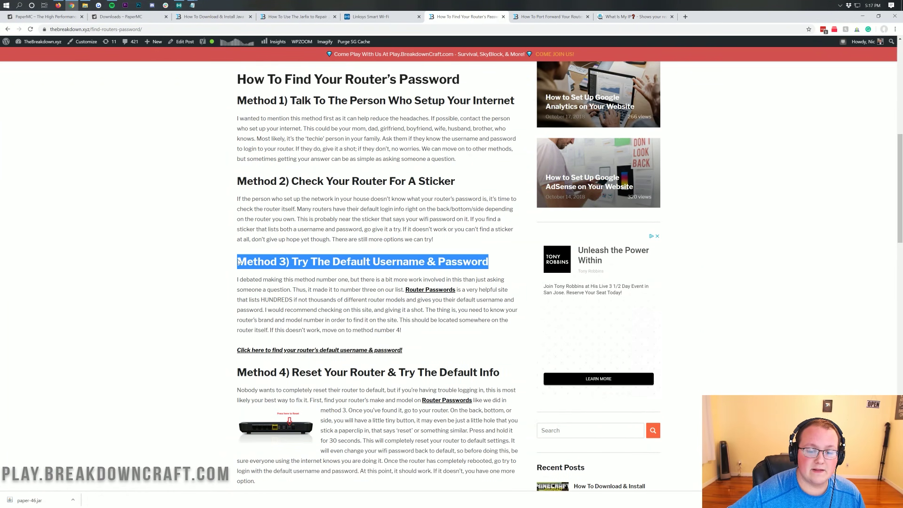
pyautogui.click(230, 260)
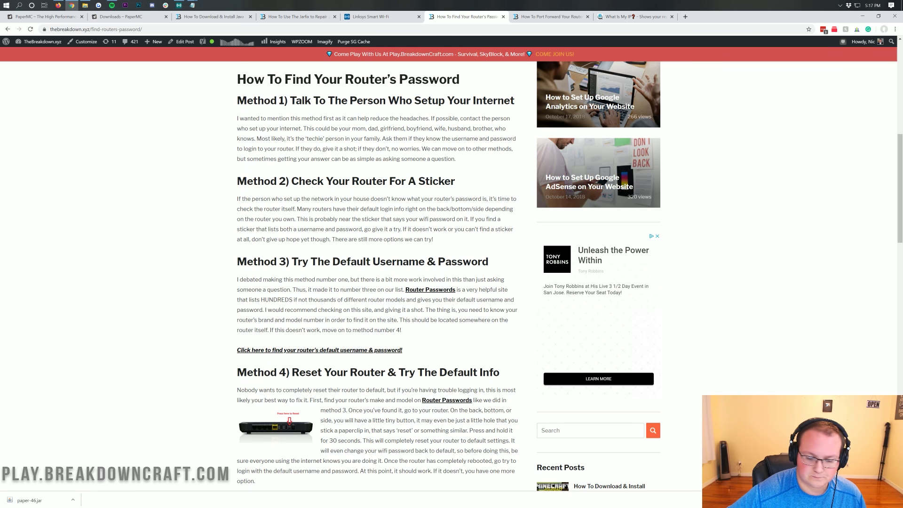
pyautogui.scroll(3, 230, 260)
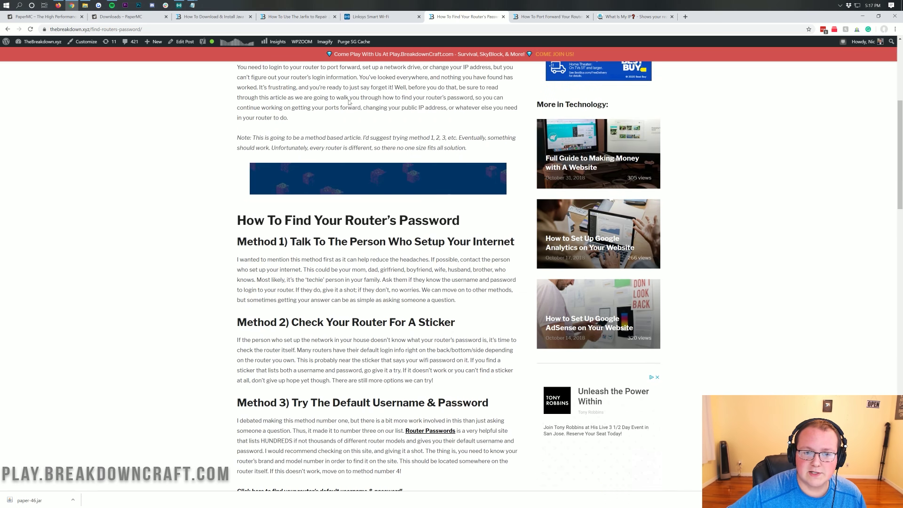
# Step: Return to the Linksys Smart Wi-Fi page, fill the e-mail and password fields with the saved LastPass Linksys login, and sign in
pyautogui.click(371, 16)
pyautogui.click(587, 135)
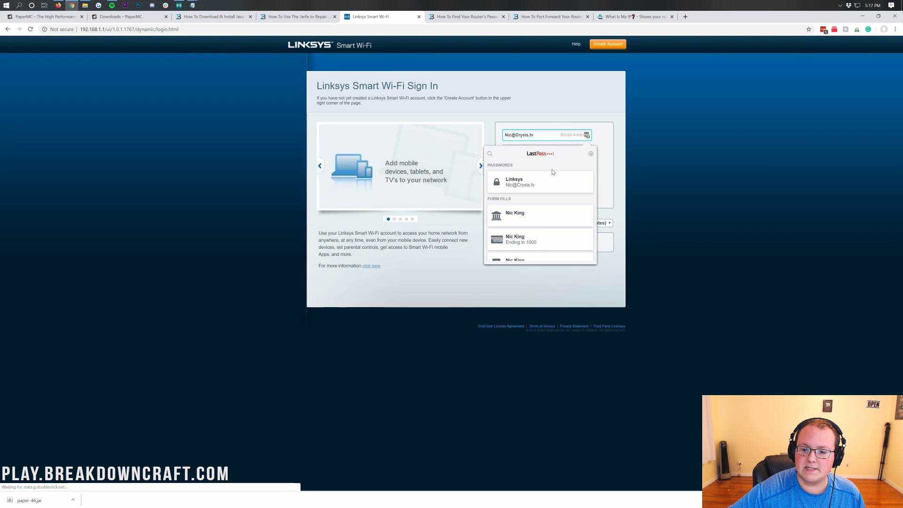
pyautogui.click(533, 191)
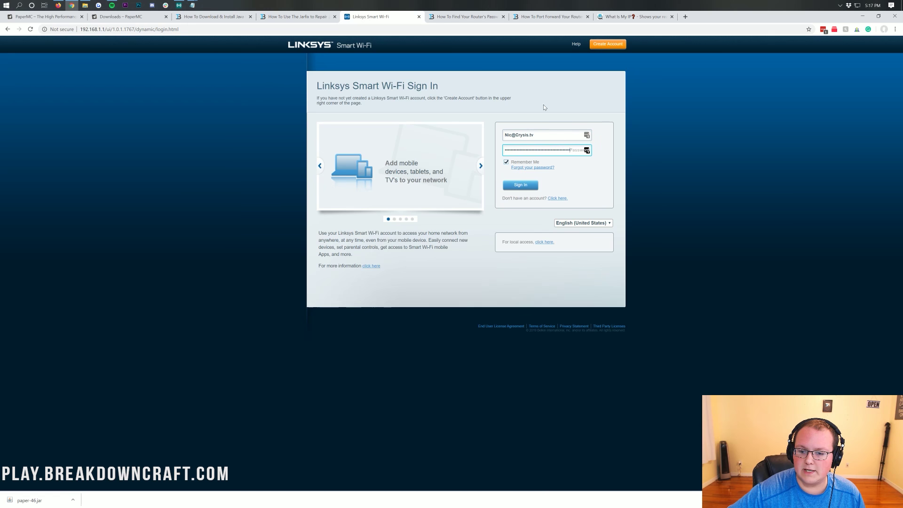
pyautogui.click(524, 185)
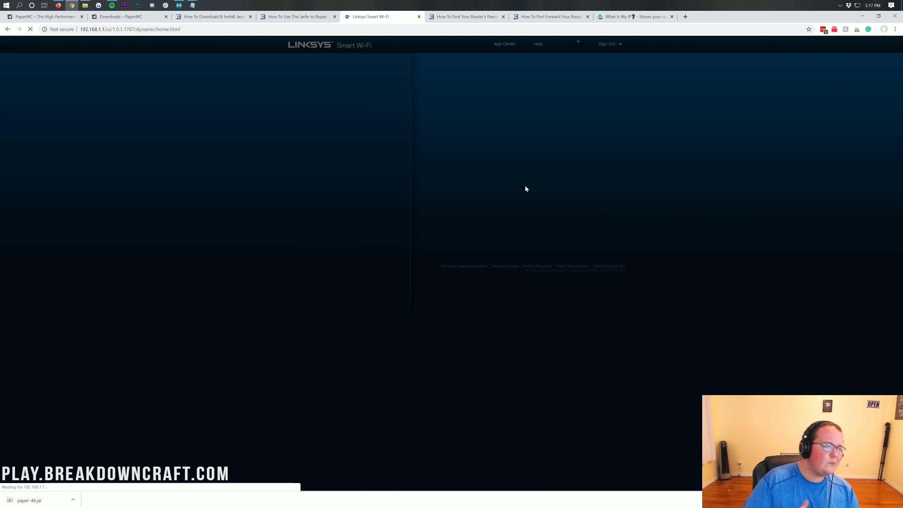